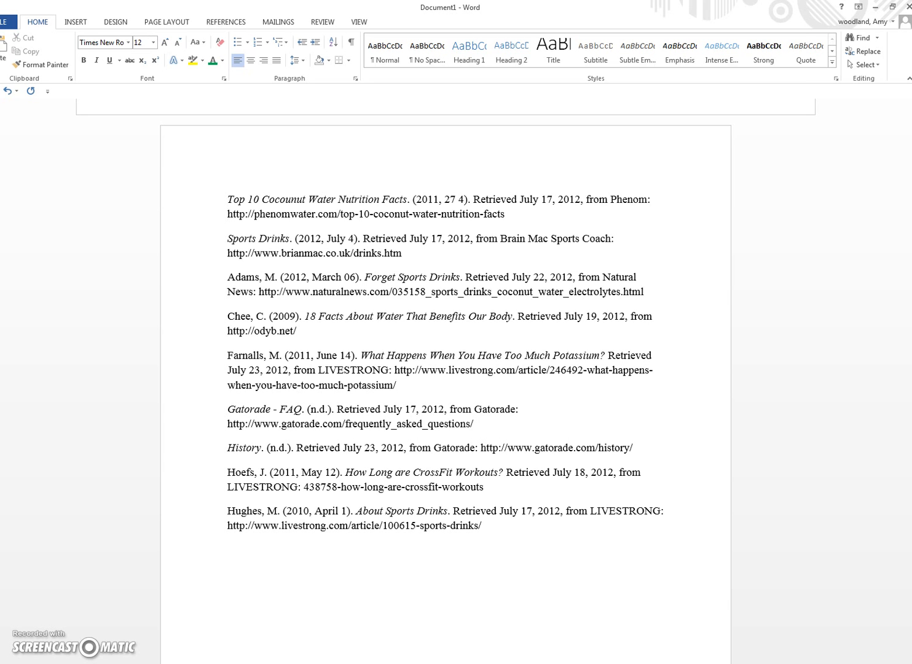
Step: Display the ruler above the references page
scroll(275, 336, down, 1)
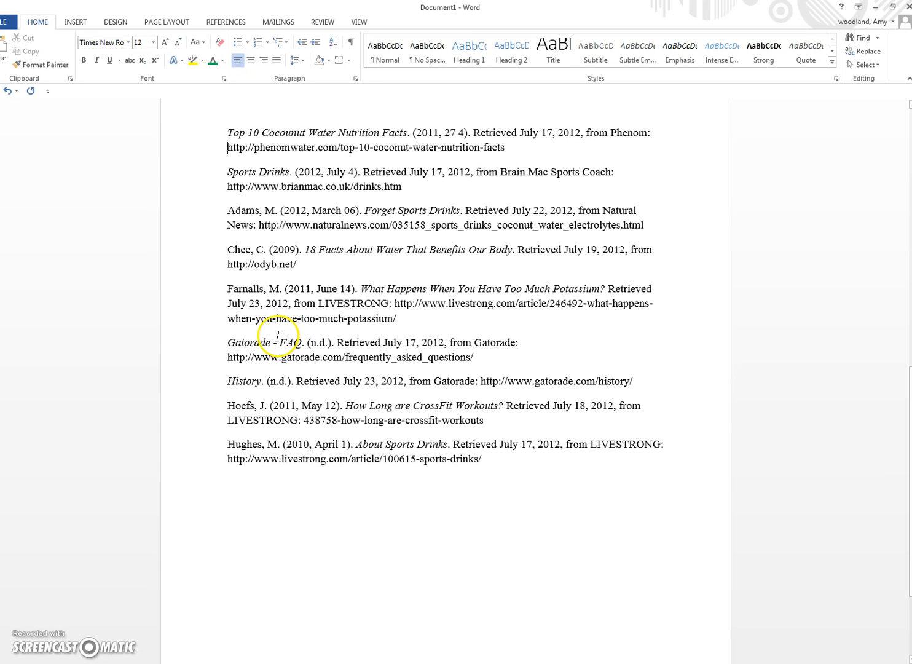
scroll(272, 336, up, 1)
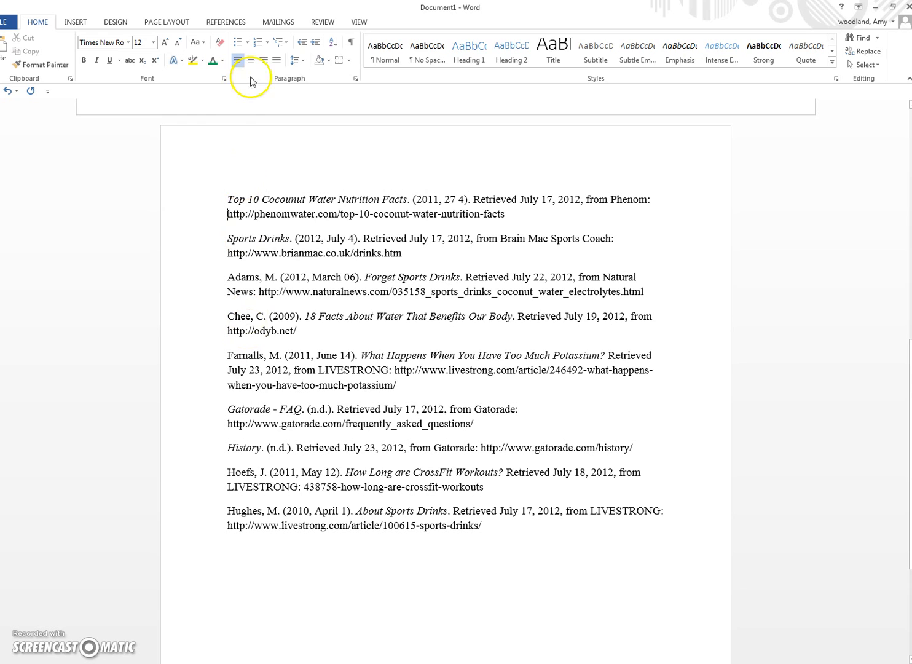
click(359, 22)
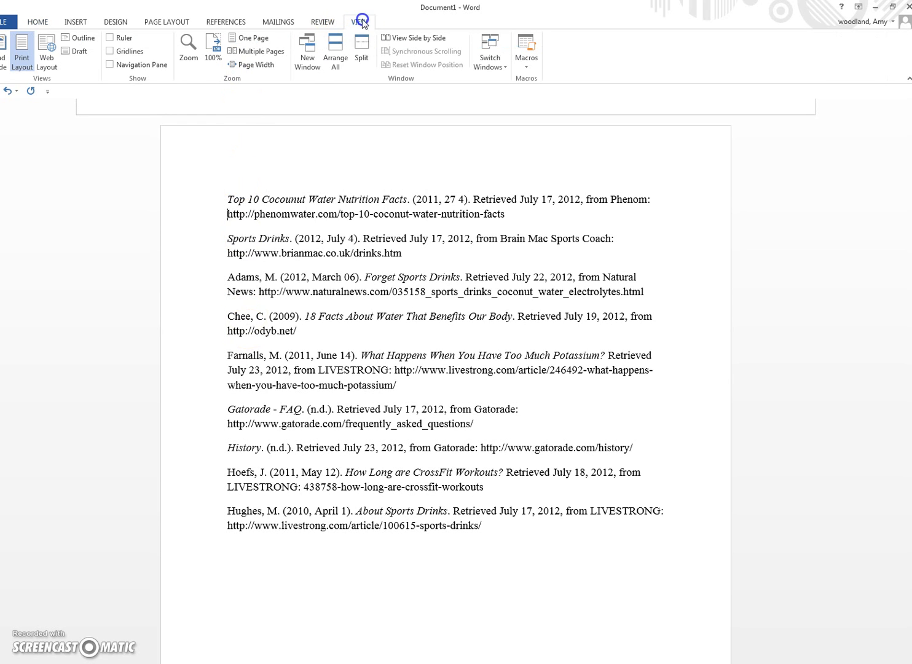
click(111, 38)
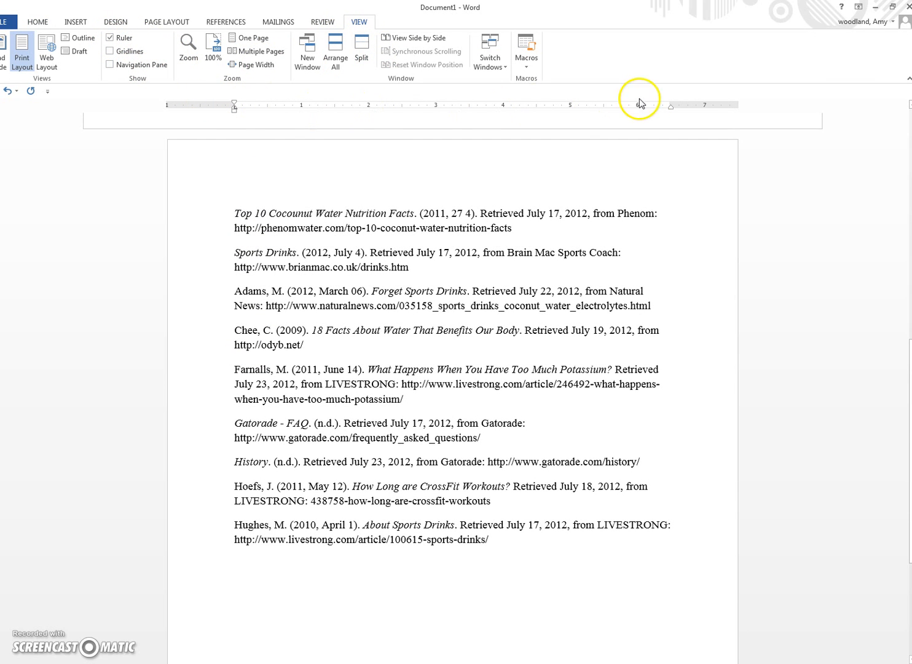
Step: Give the first reference, "Top 10 Cocounut Water Nutrition Facts", a 0.5-inch hanging indent
scroll(240, 177, down, 1)
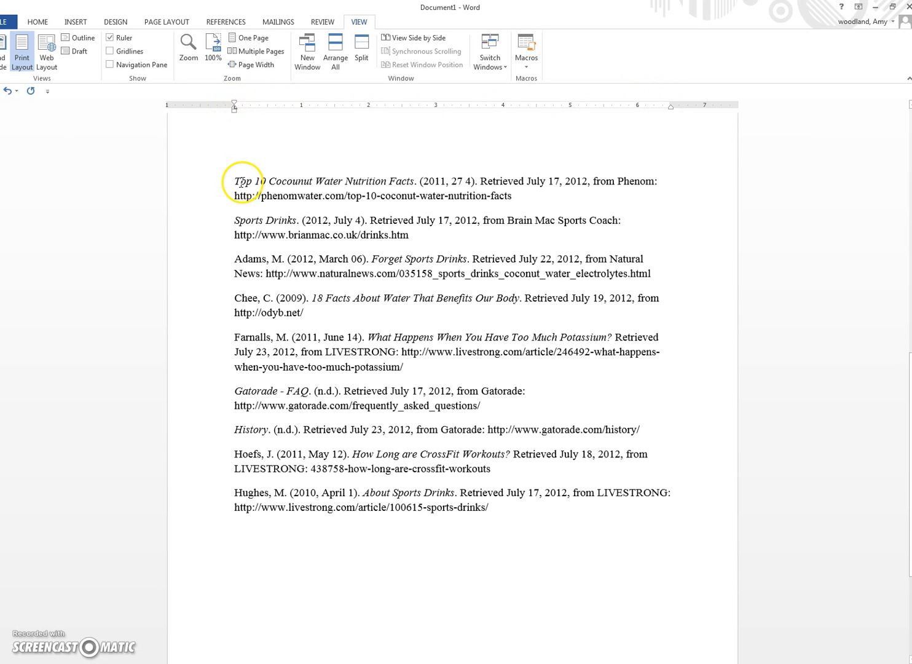
click(38, 21)
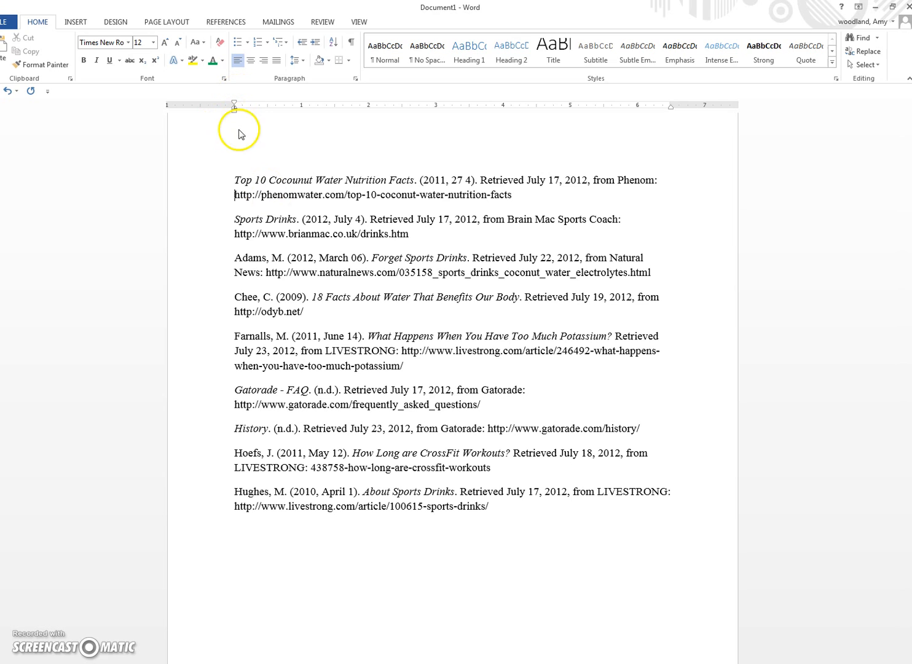
drag(234, 180, 422, 202)
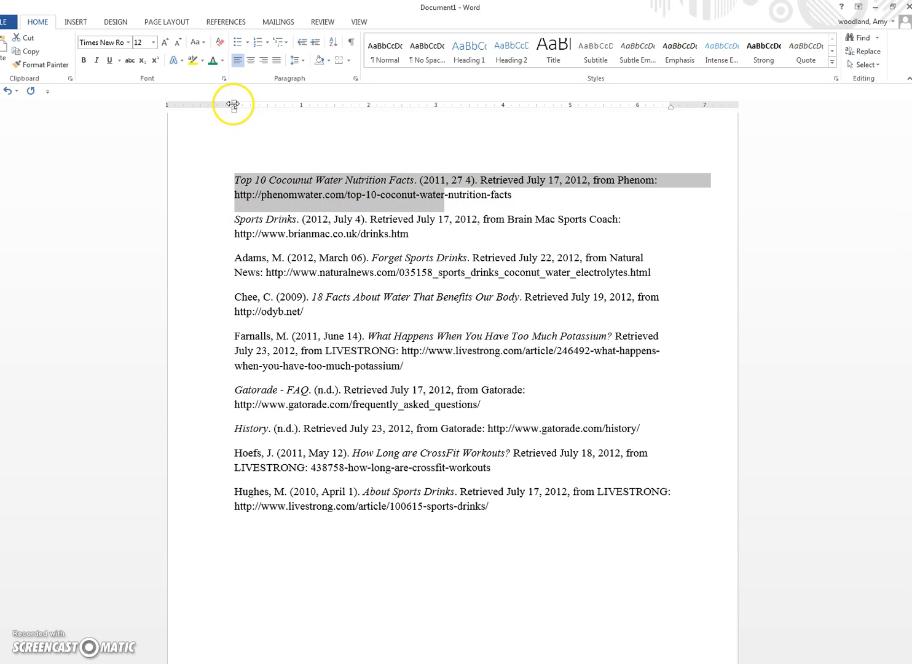
drag(234, 104, 267, 120)
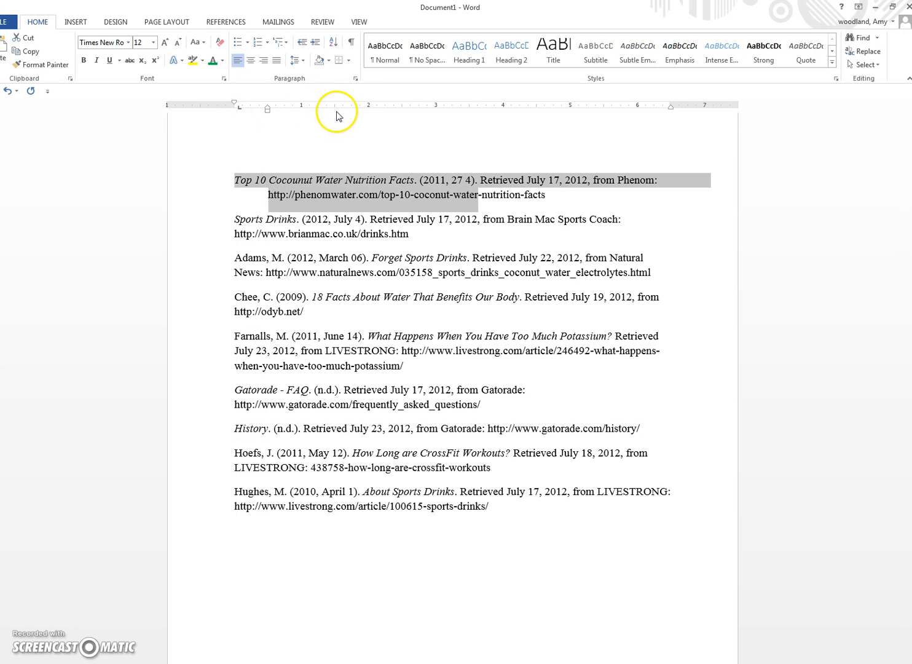
click(271, 207)
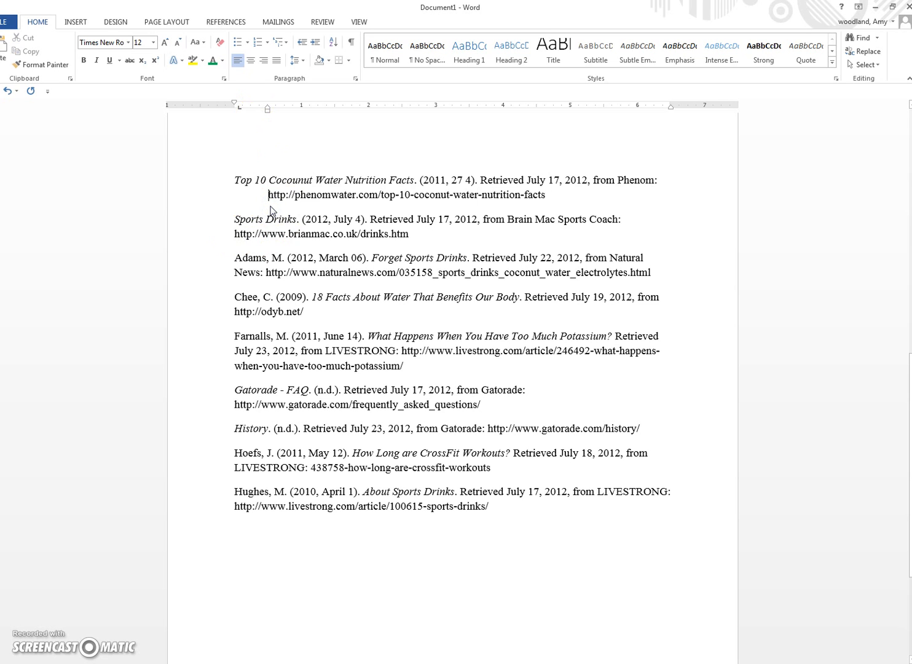
Step: Apply a 0.5-inch hanging indent to the "Sports Drinks", "Forget Sports Drinks" and "18 Facts About Water That Benefits Our Body" references
drag(235, 218, 262, 234)
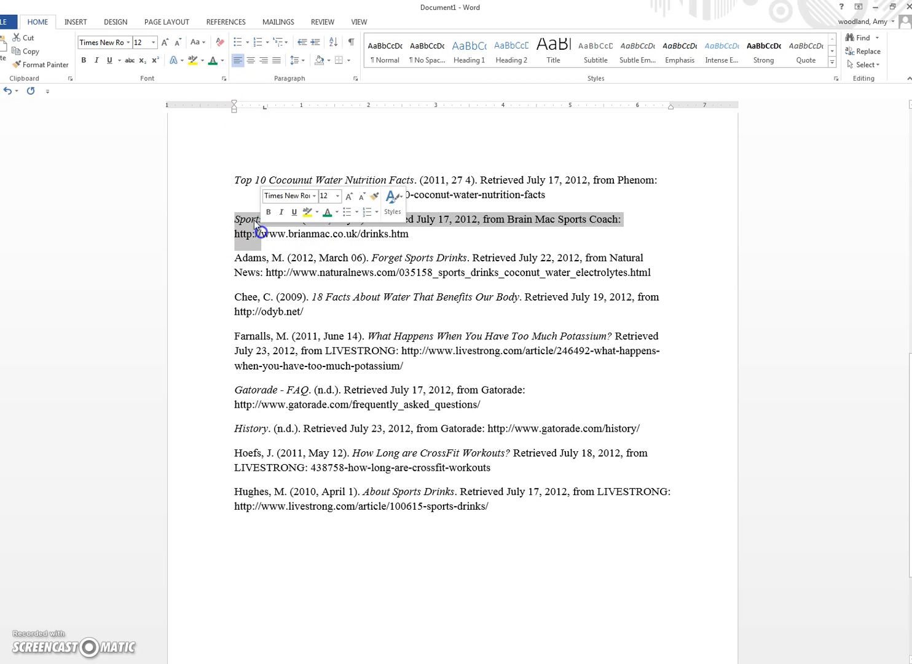
drag(235, 109, 271, 121)
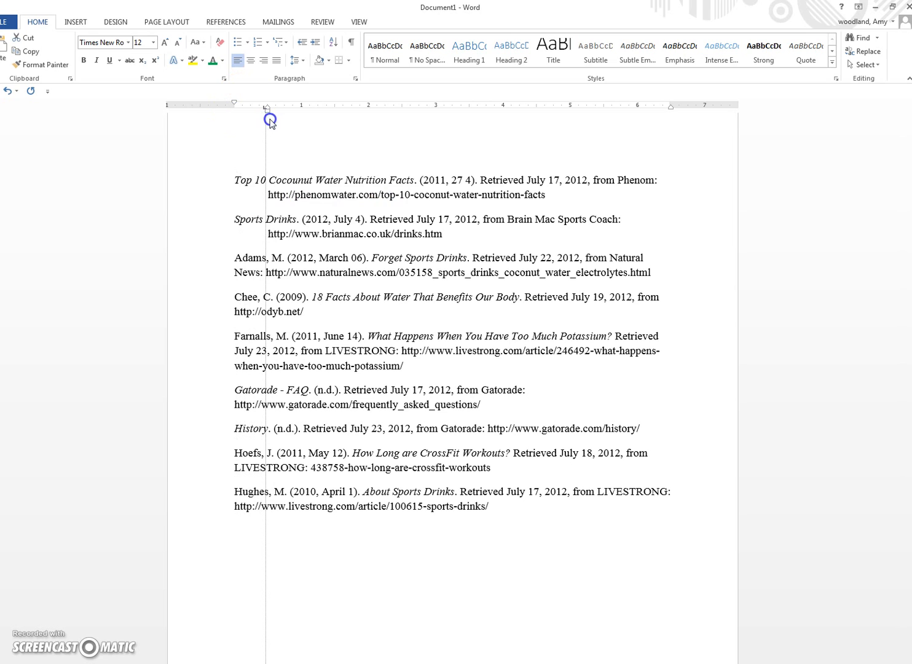
mouse_move(234, 257)
mouse_down()
mouse_move(236, 273)
mouse_move(246, 273)
mouse_up()
drag(235, 111, 272, 120)
drag(234, 311, 243, 329)
drag(236, 108, 267, 118)
drag(273, 319, 250, 345)
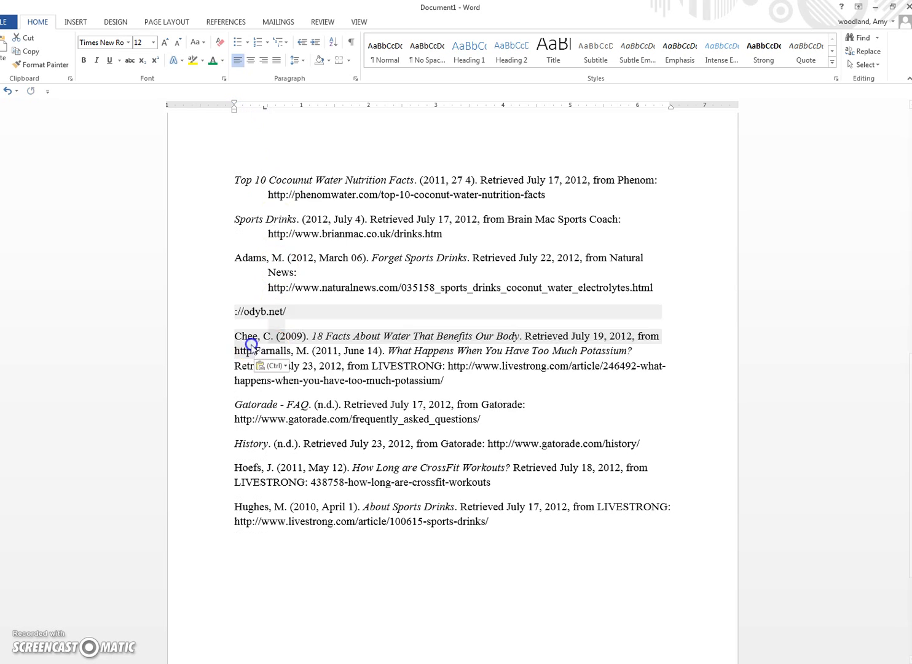
scroll(248, 344, down, 1)
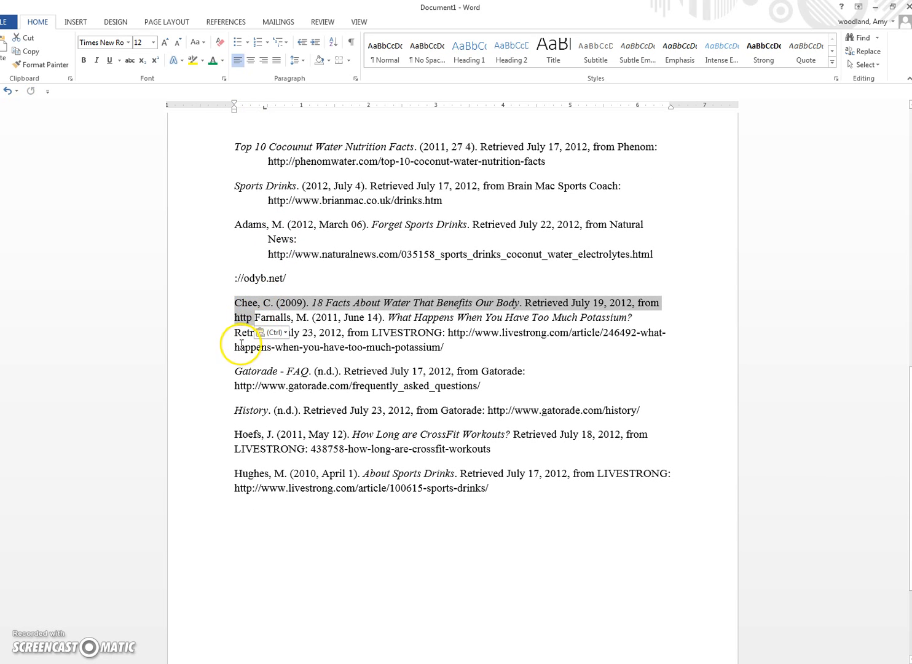
key(ctrl+z)
click(273, 306)
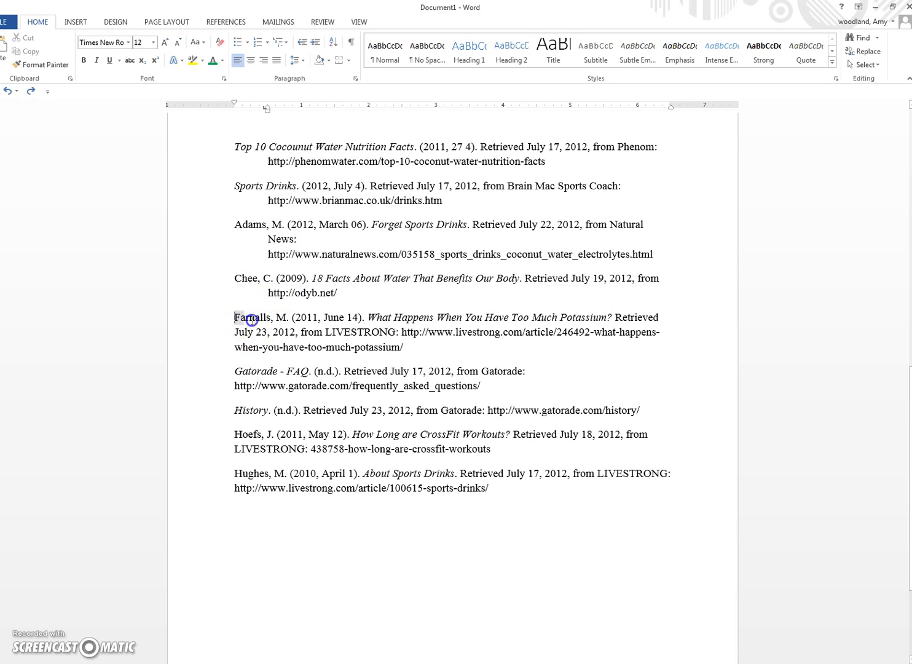
Step: Apply a 0.5-inch hanging indent to the "What Happens When You Have Too Much Potassium?" and "Gatorade - FAQ" references
drag(239, 318, 258, 348)
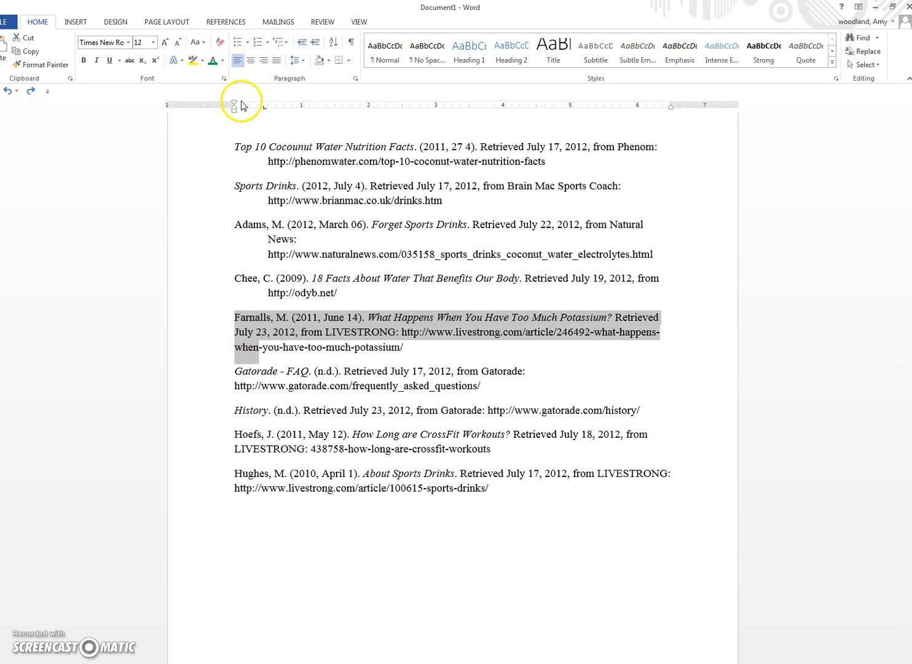
drag(234, 108, 265, 110)
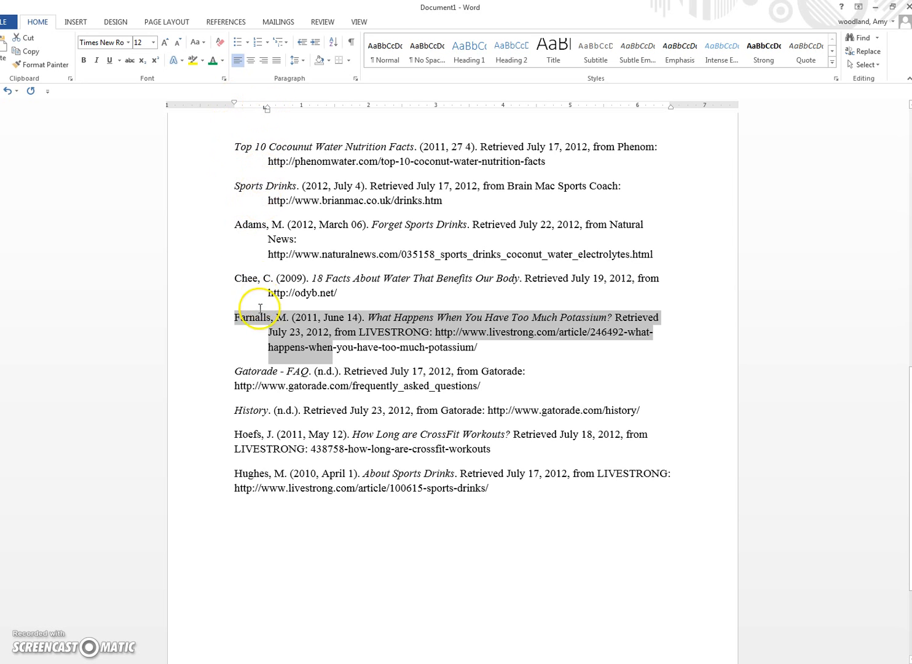
drag(235, 371, 245, 389)
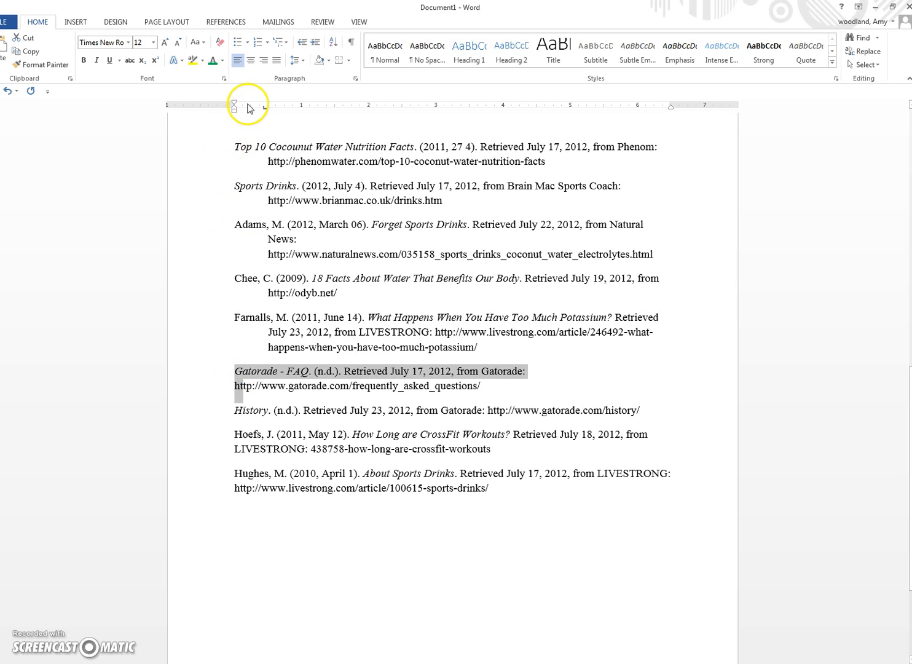
drag(238, 108, 265, 113)
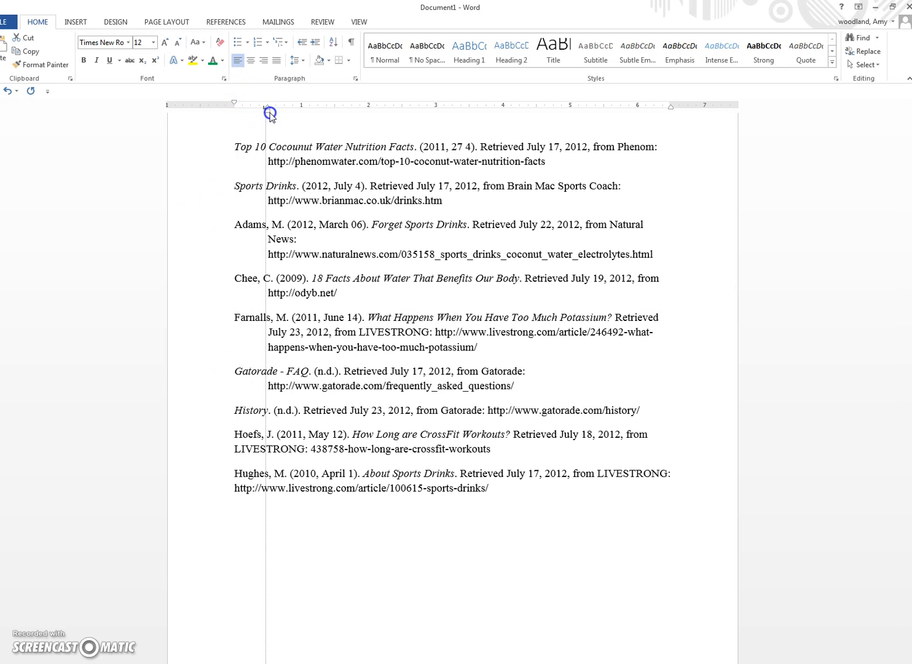
Step: Apply a 0.5-inch hanging indent to the "How Long are CrossFit Workouts?" and "About Sports Drinks" references
double_click(238, 439)
drag(235, 434, 236, 450)
drag(236, 109, 267, 112)
drag(234, 466, 248, 489)
drag(235, 109, 268, 116)
click(290, 359)
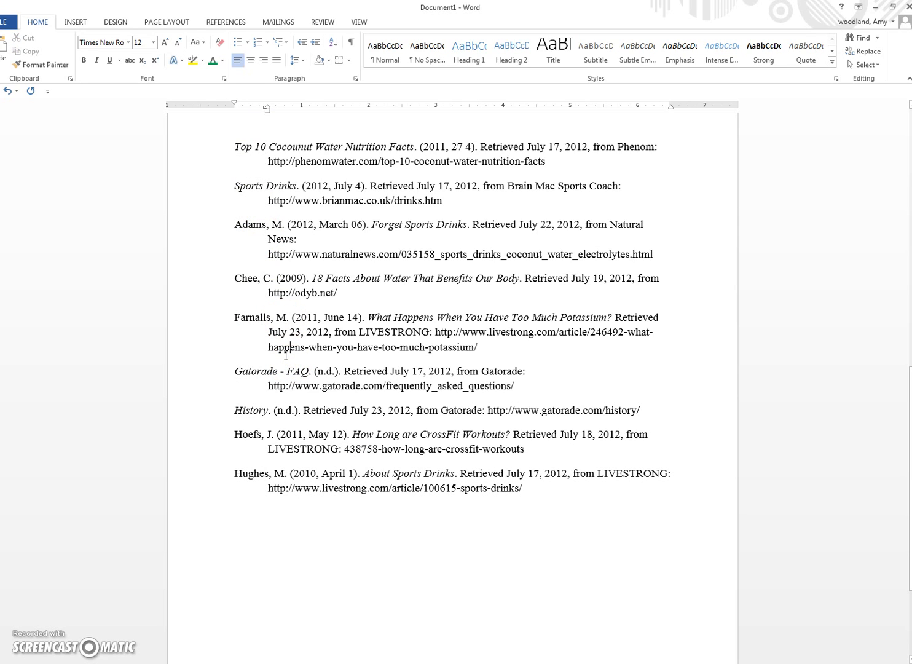
drag(234, 103, 234, 103)
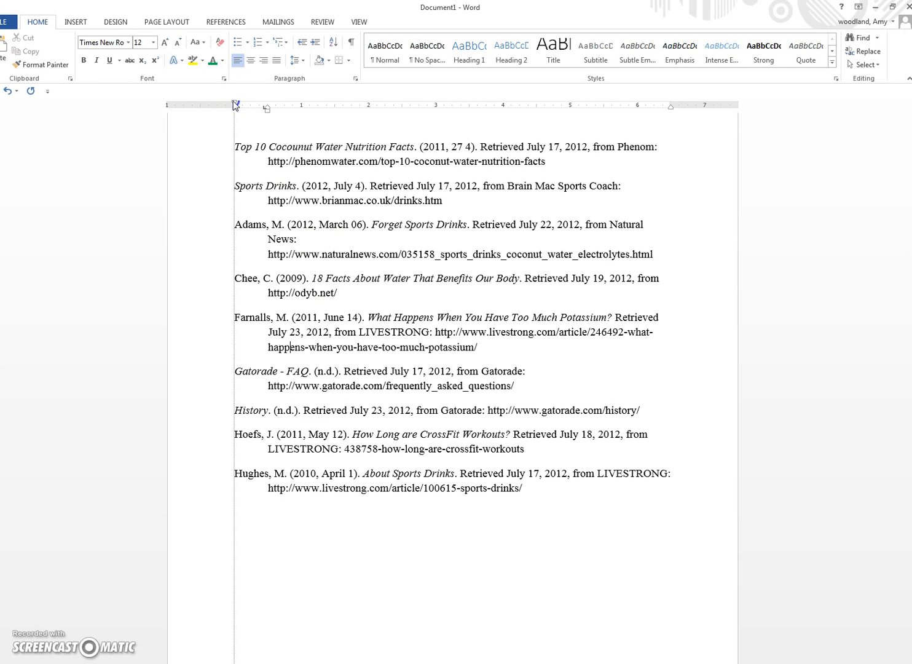
click(233, 102)
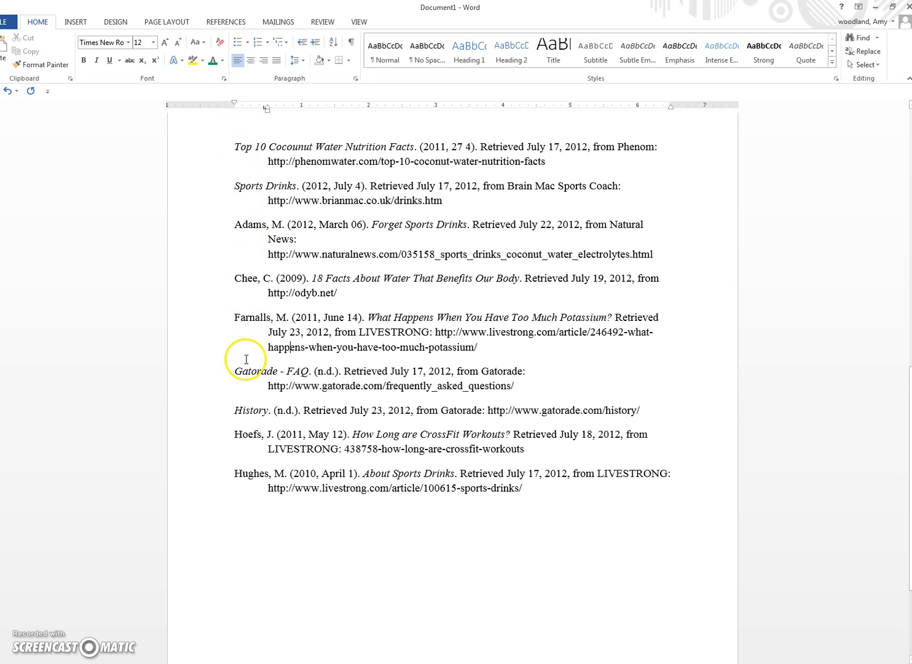
scroll(153, 219, up, 2)
click(266, 212)
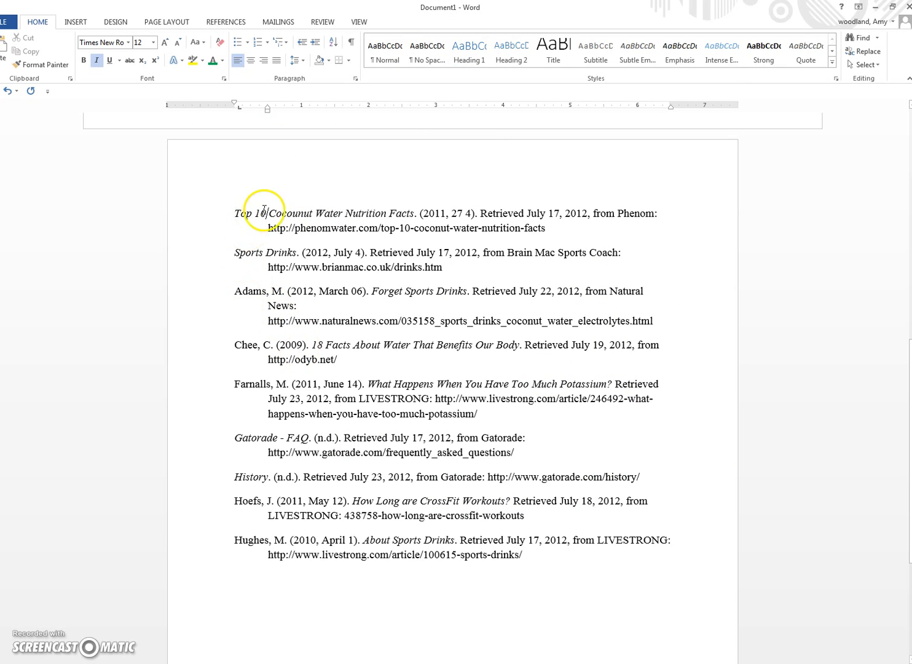
Step: Check the page margin presets, including the Normal 1-inch setting, and leave them without choosing one
click(164, 22)
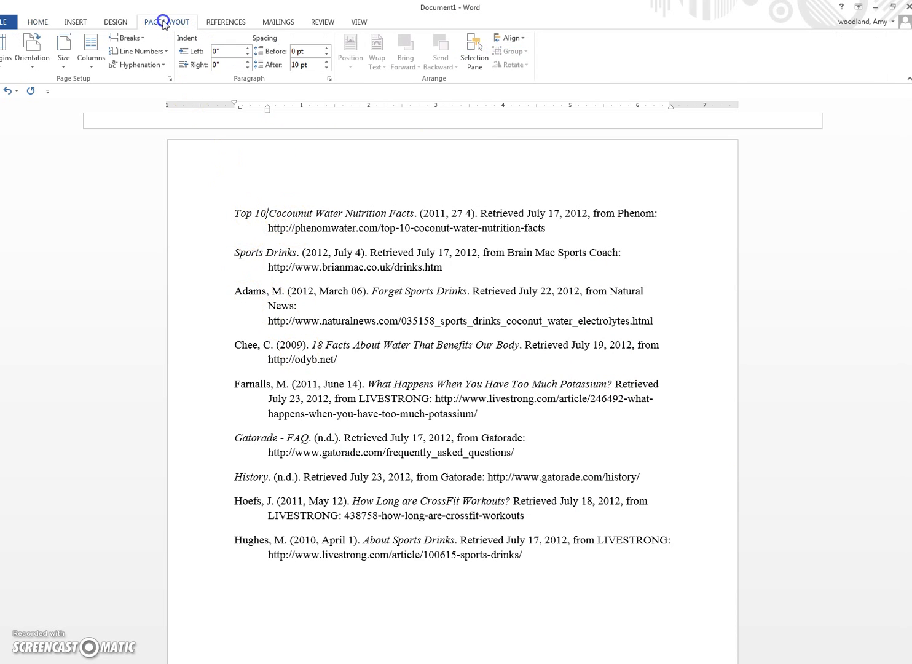
click(7, 48)
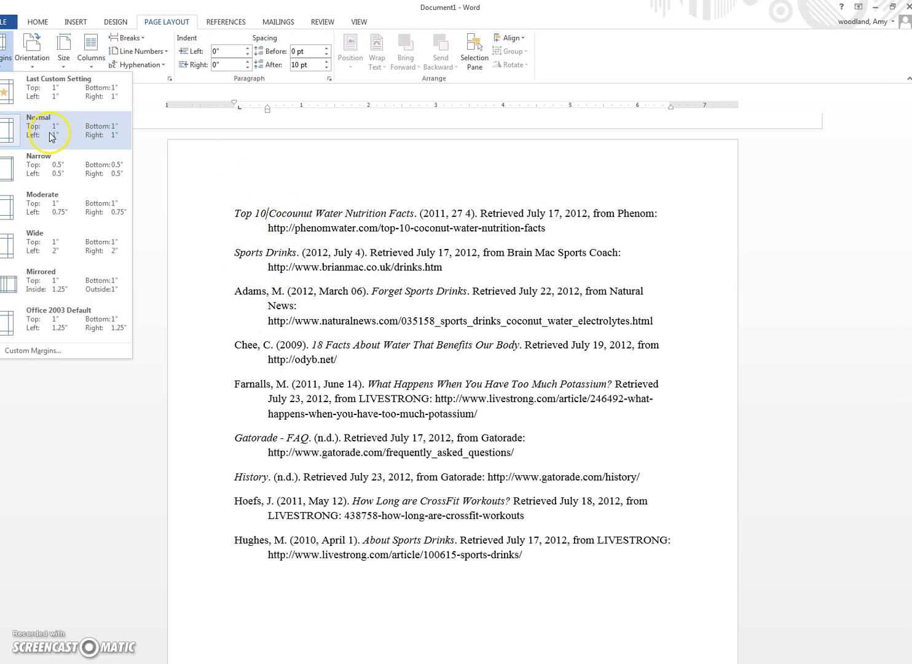
click(238, 197)
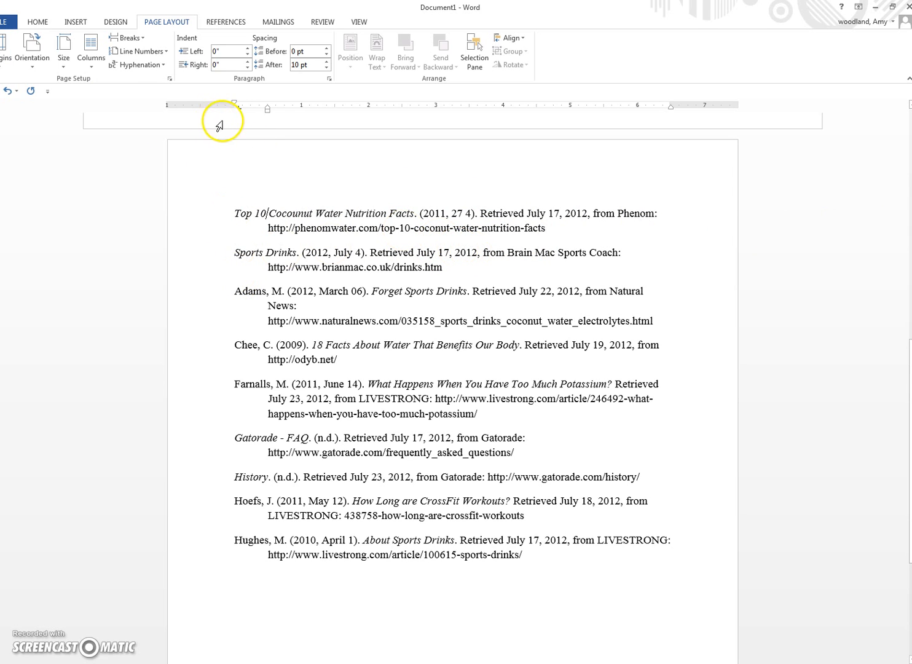
Step: Try adding a line with the author's surname and page number 1 above the first reference, and remove it again
click(235, 215)
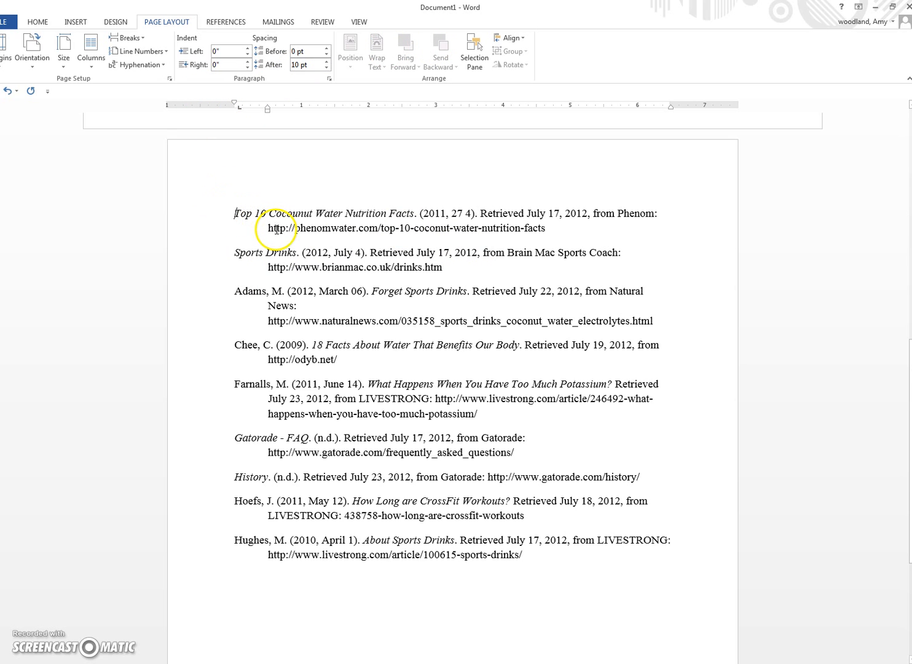
key(Return)
key(Tab)
key(Tab)
key(Tab)
key(Tab)
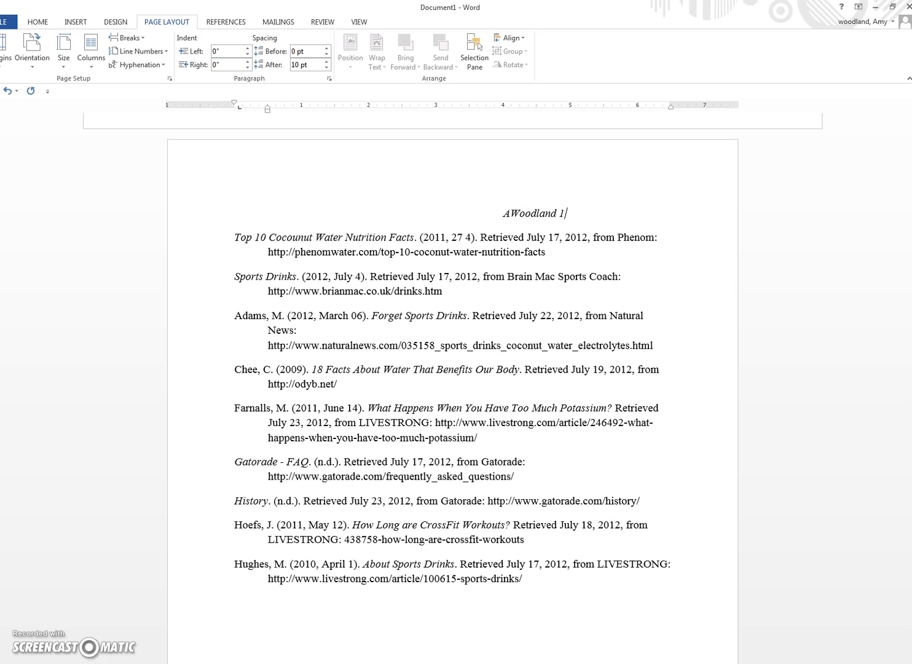
key(Delete)
click(248, 221)
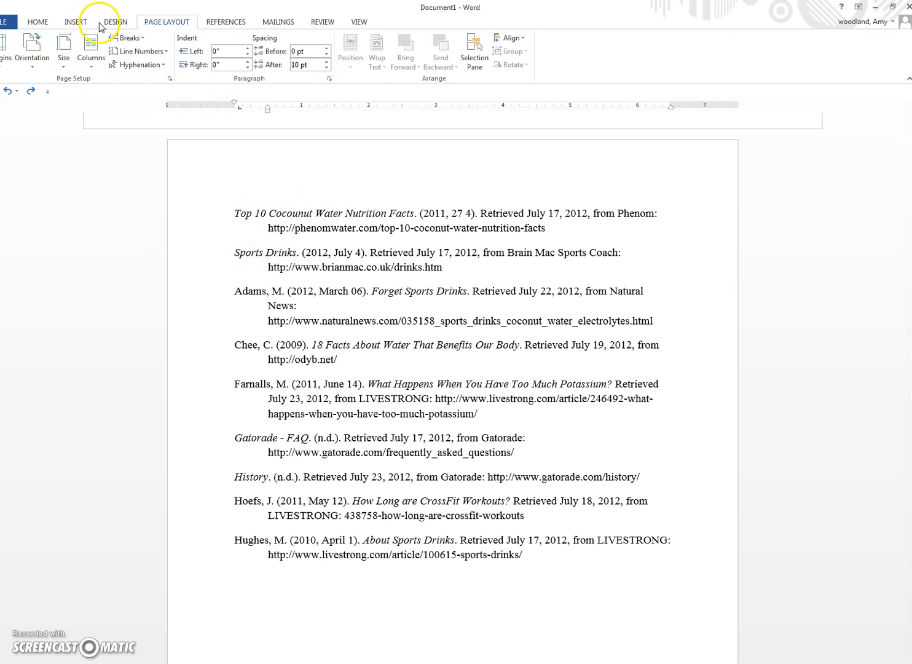
Step: Insert a Plain Number 3 page number at the top of the page and add the author's surname before it
click(77, 23)
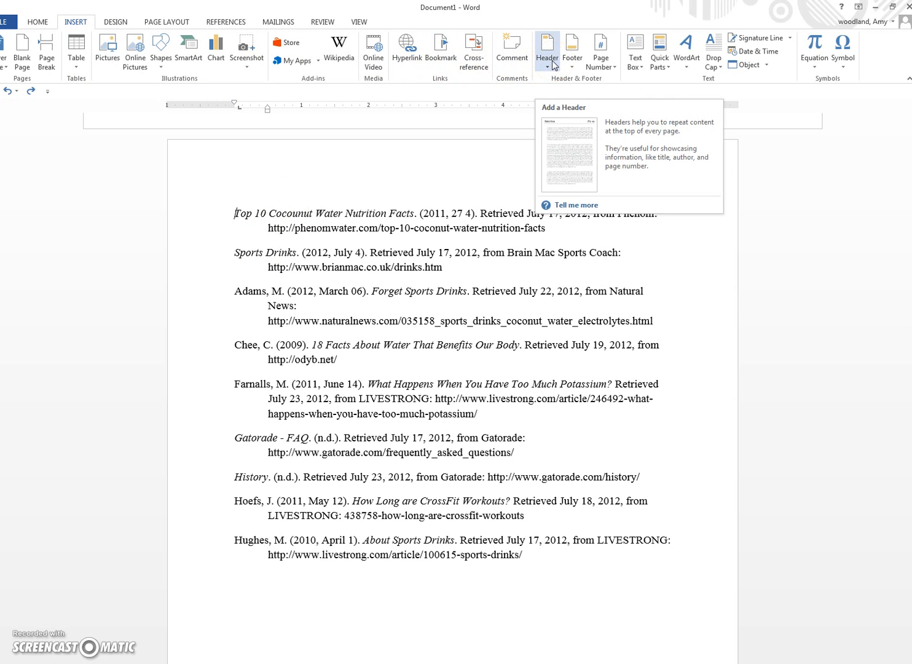
click(606, 67)
mouse_move(608, 83)
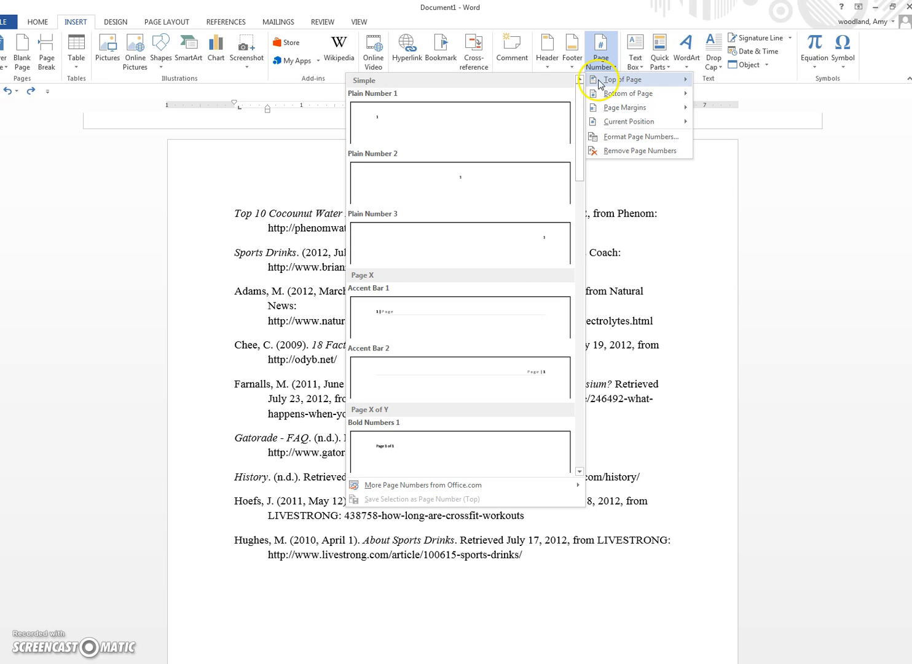
click(547, 250)
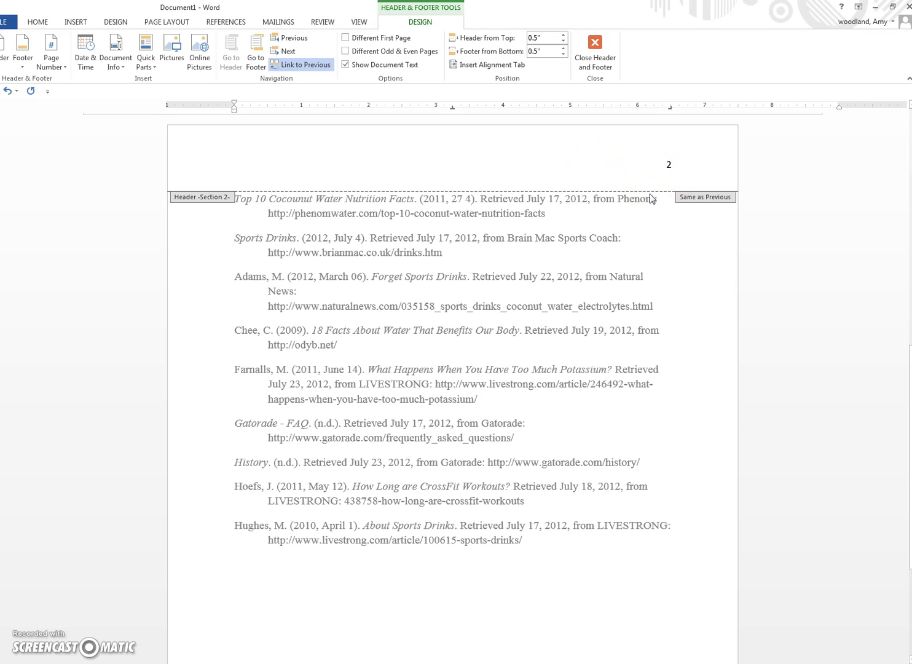
click(665, 164)
Step: Format the surname and page number in the header as 12-point Times New Roman
drag(620, 164, 672, 167)
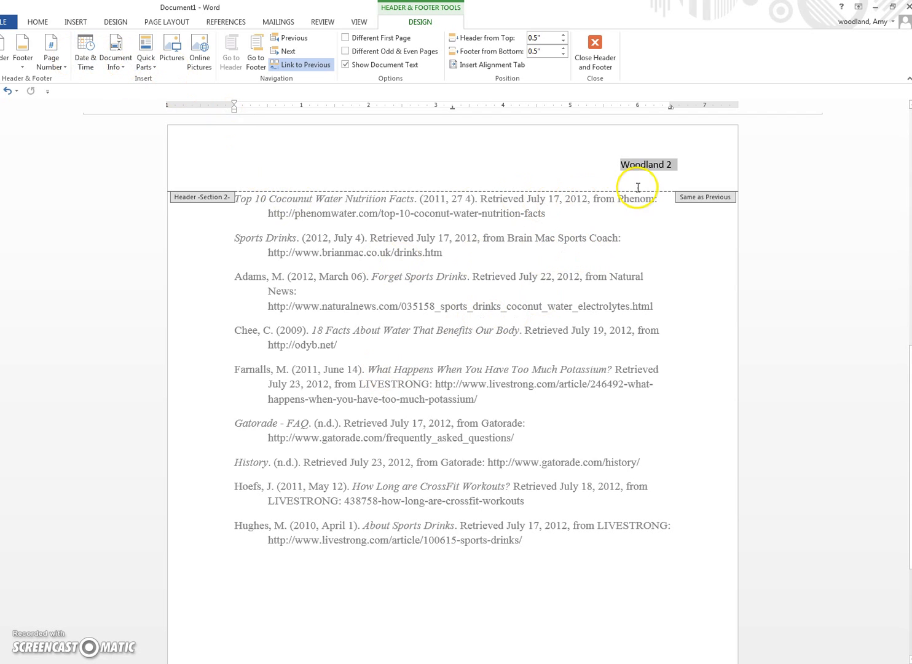
click(39, 23)
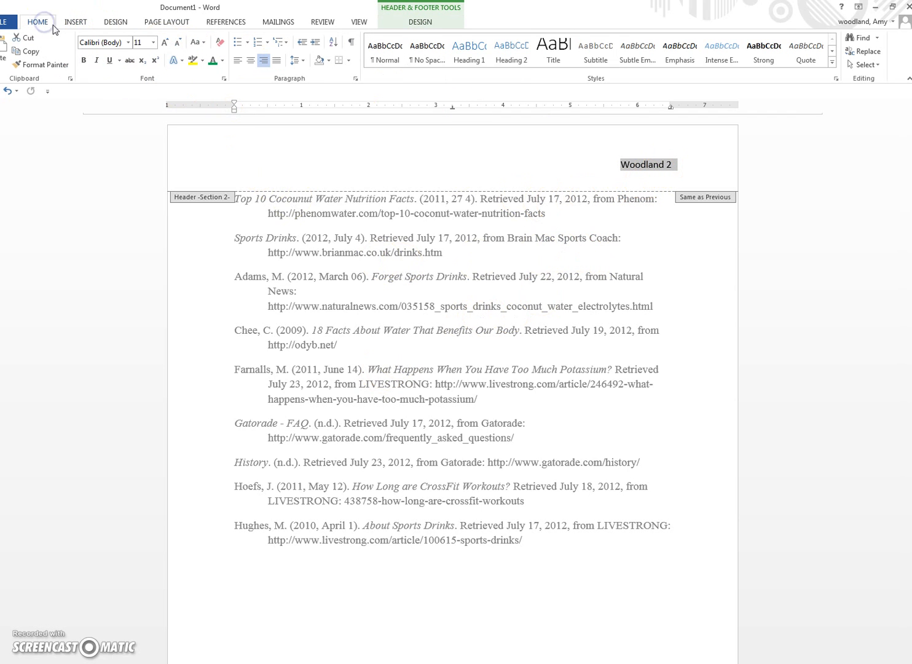
click(127, 41)
click(104, 113)
click(153, 41)
click(138, 102)
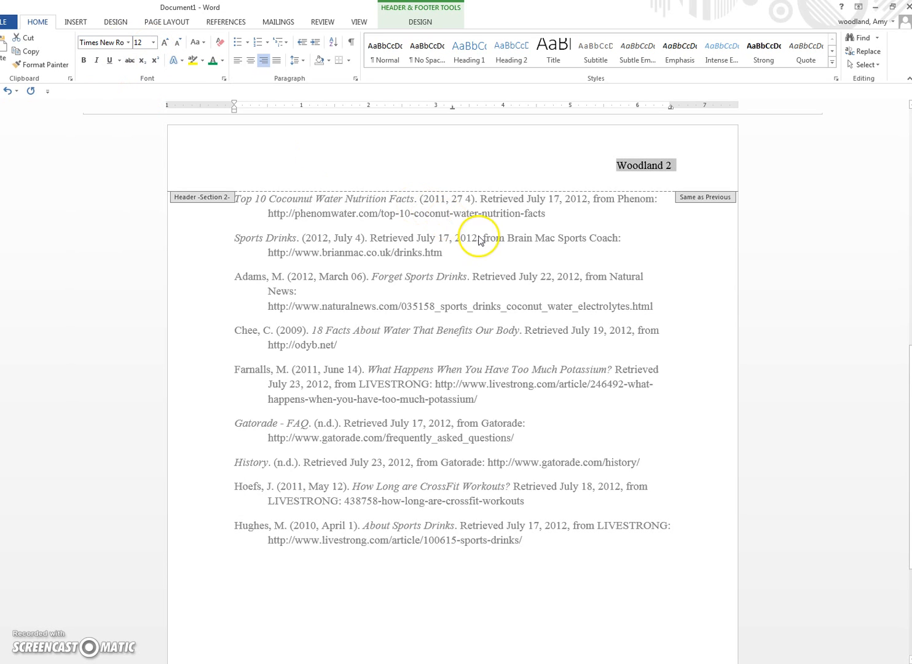
click(418, 23)
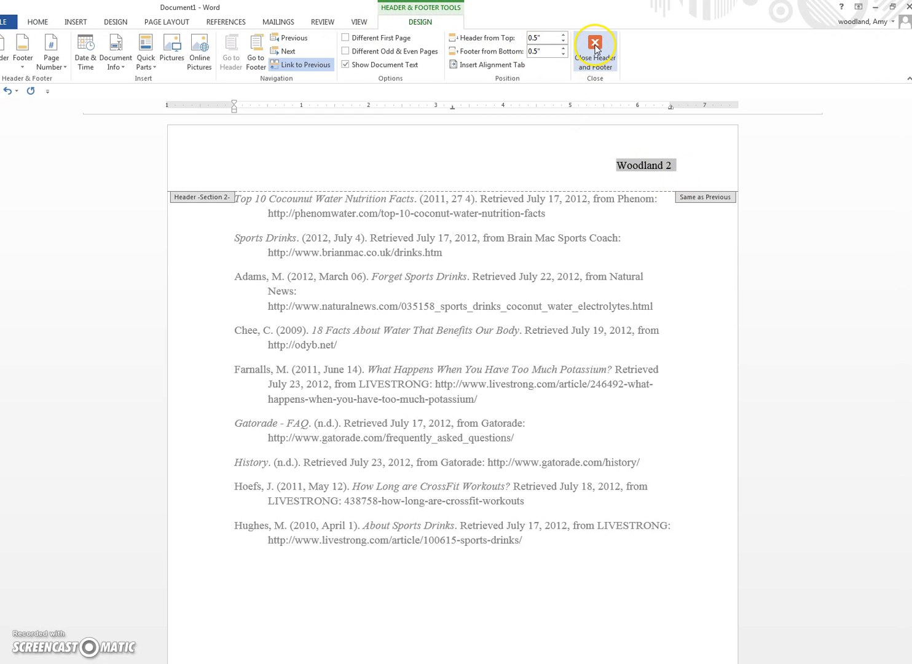
Step: Close the header and return to the first reference in the document body
click(588, 61)
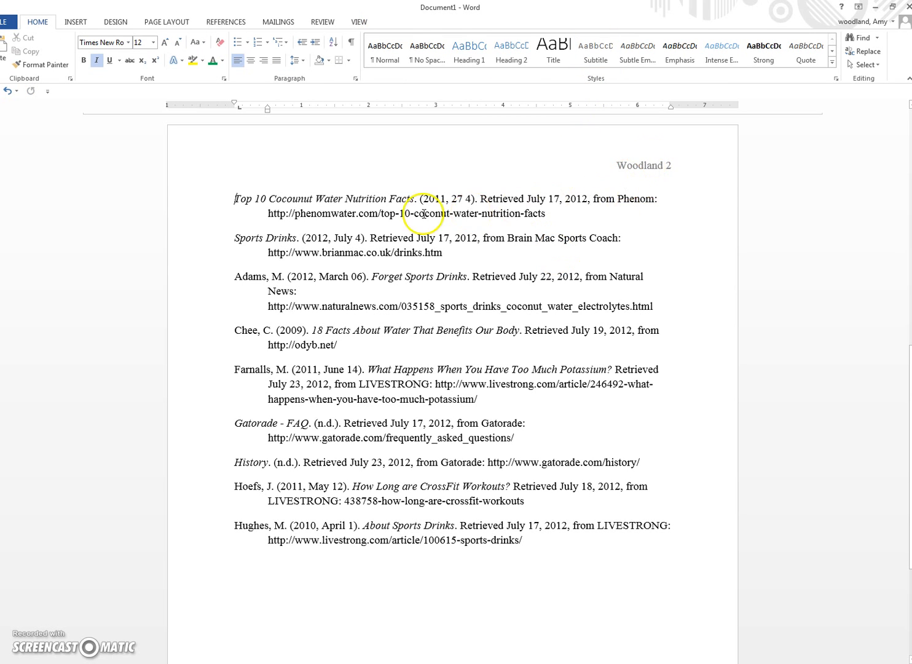
click(238, 198)
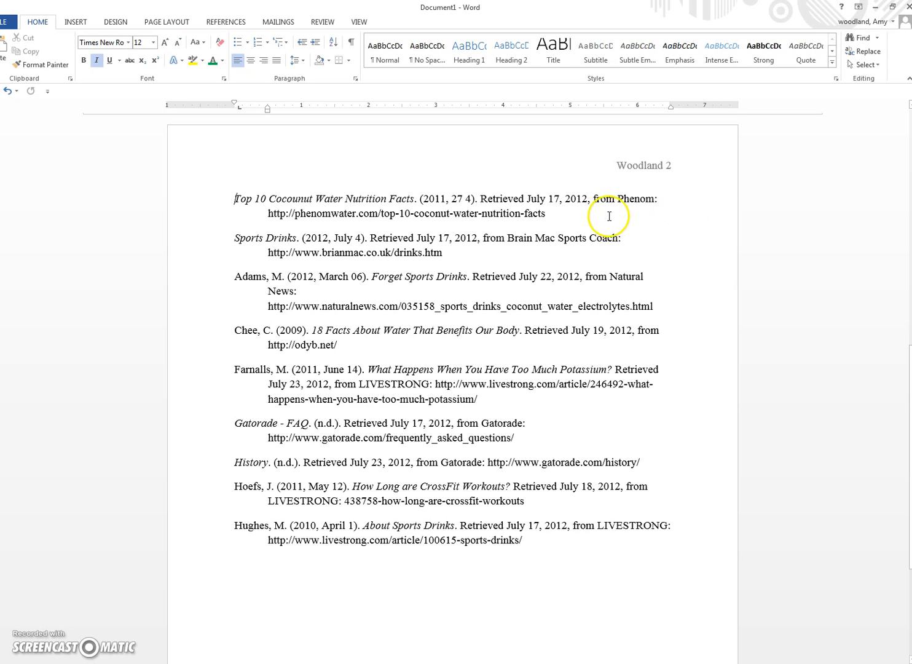
click(482, 215)
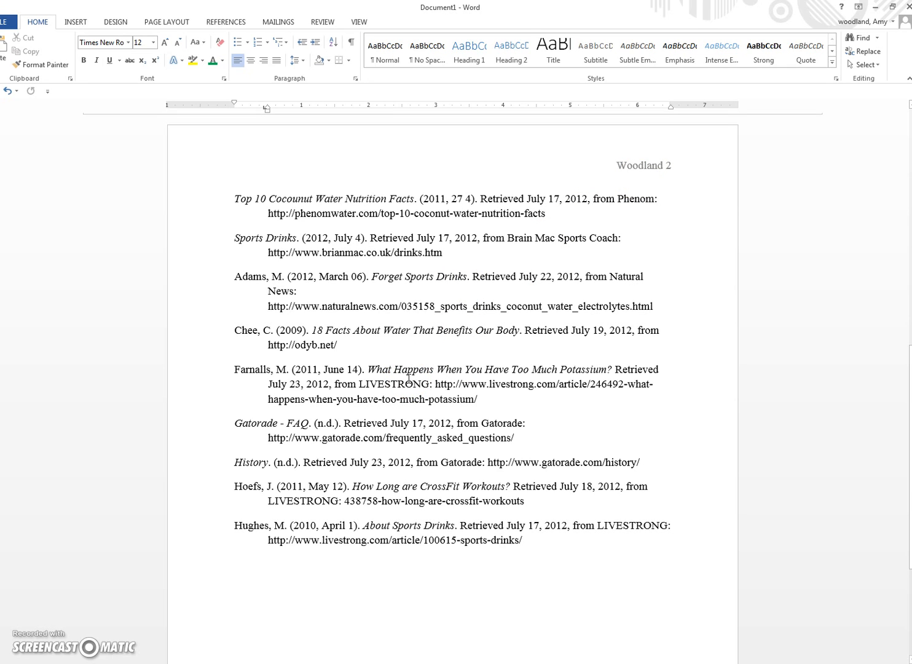
Step: Reopen the page header and delete the surname and page number from it
double_click(637, 171)
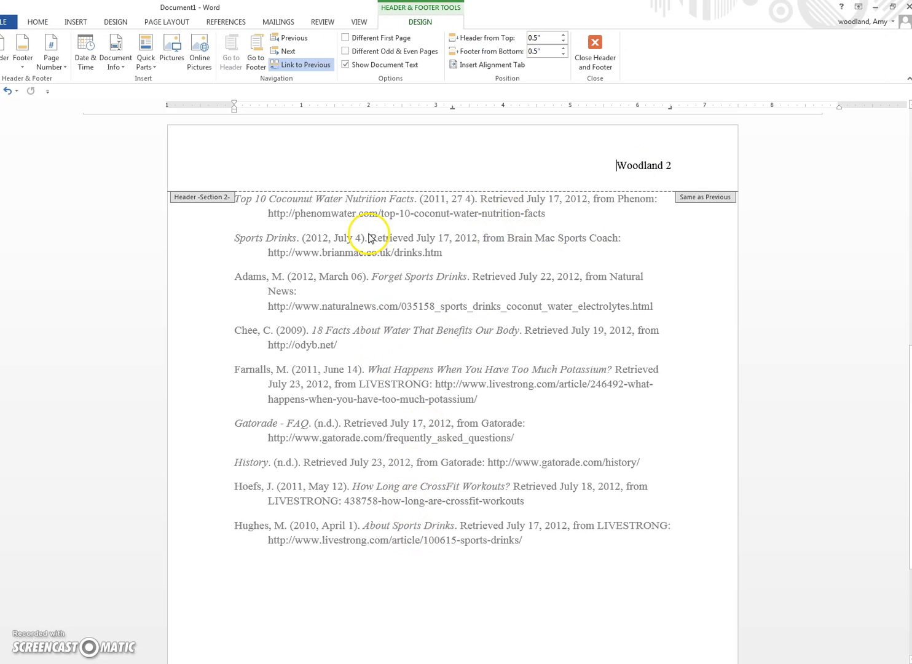
click(619, 165)
drag(619, 164, 676, 165)
key(Delete)
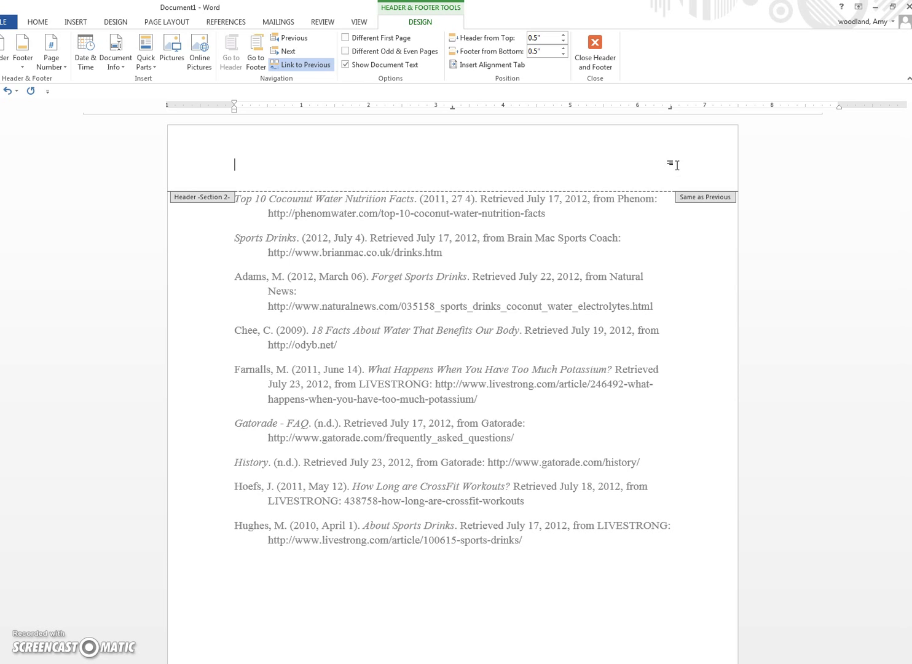
Step: Insert a right-aligned page number at the top of the page and add the title "Relationships and Online Dating" before it
click(75, 22)
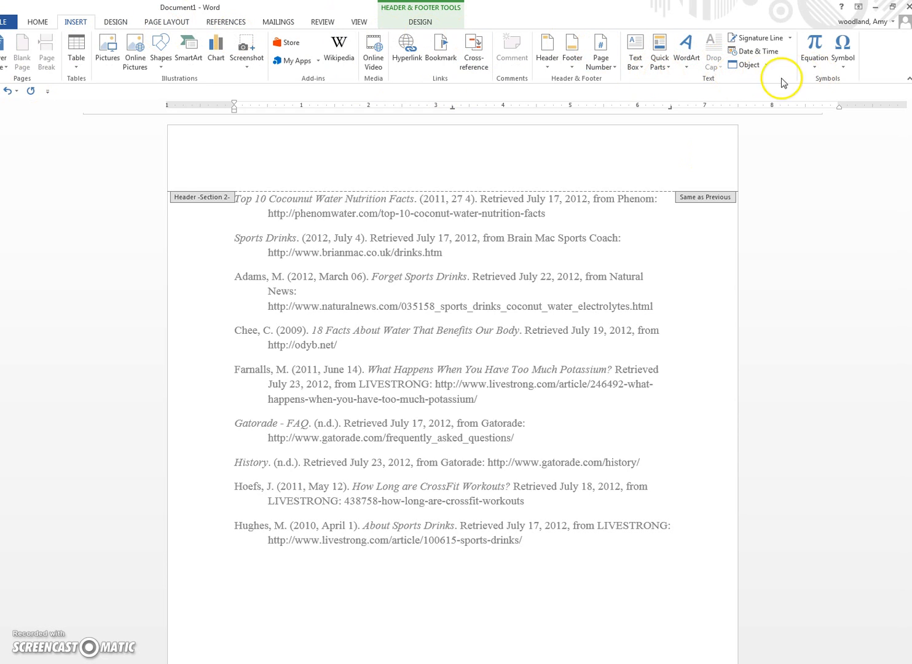
click(606, 69)
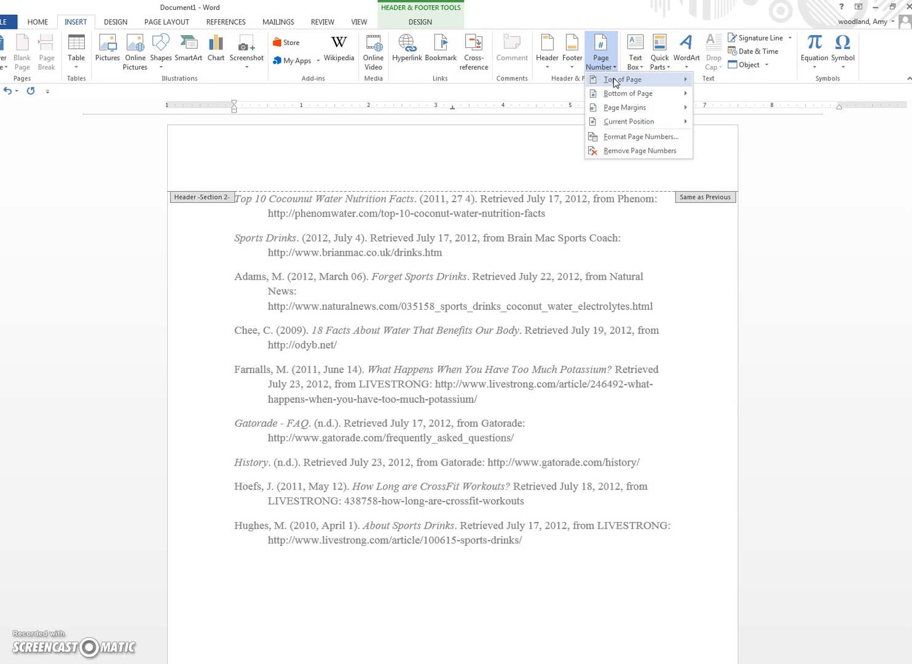
mouse_move(617, 78)
click(530, 228)
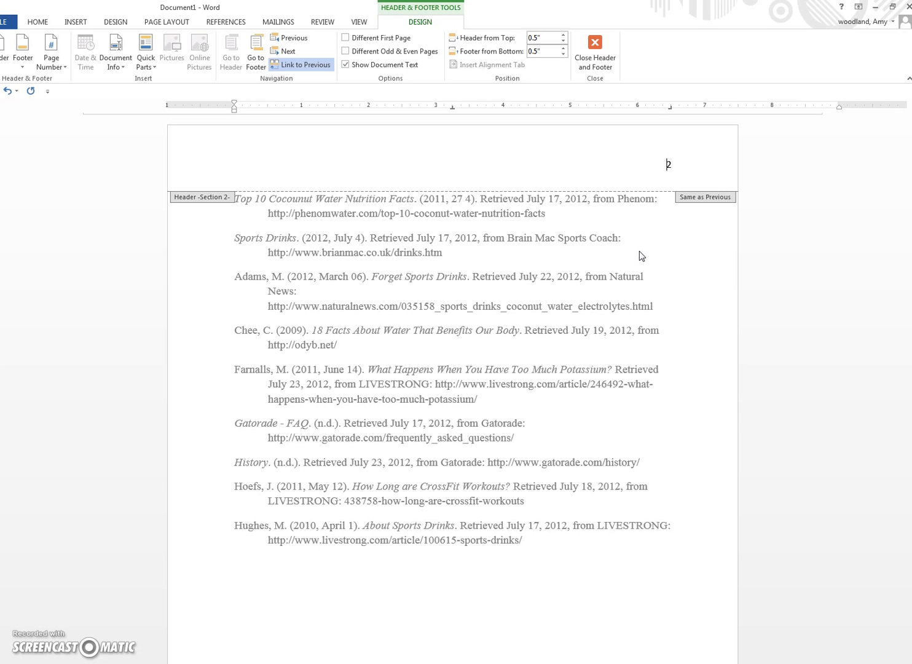
text(Relationships and Online Dating)
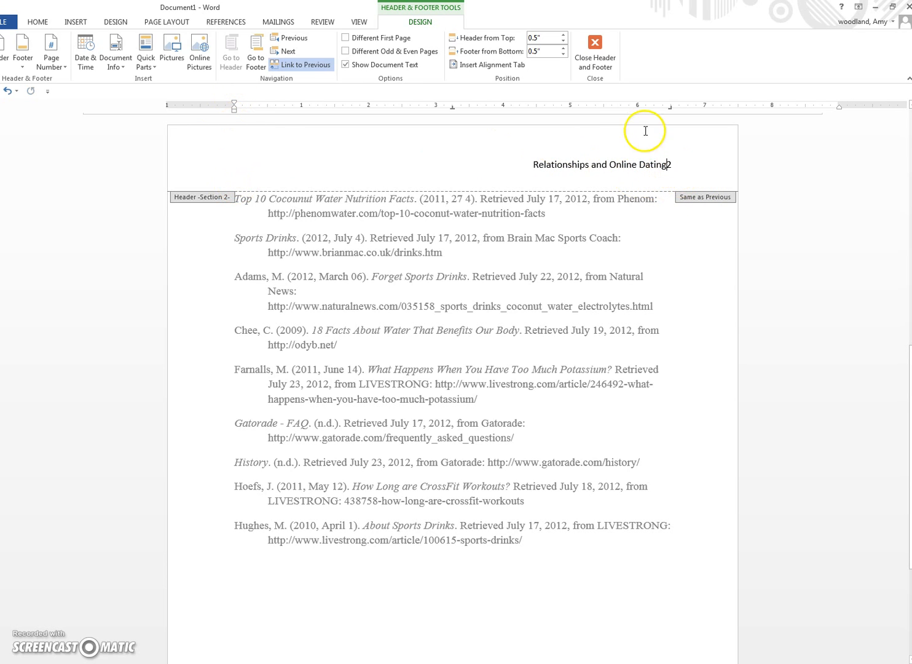
Step: Separate the header title from the page number with tab spacing, placing the title at the left margin and the number at the right margin
click(668, 164)
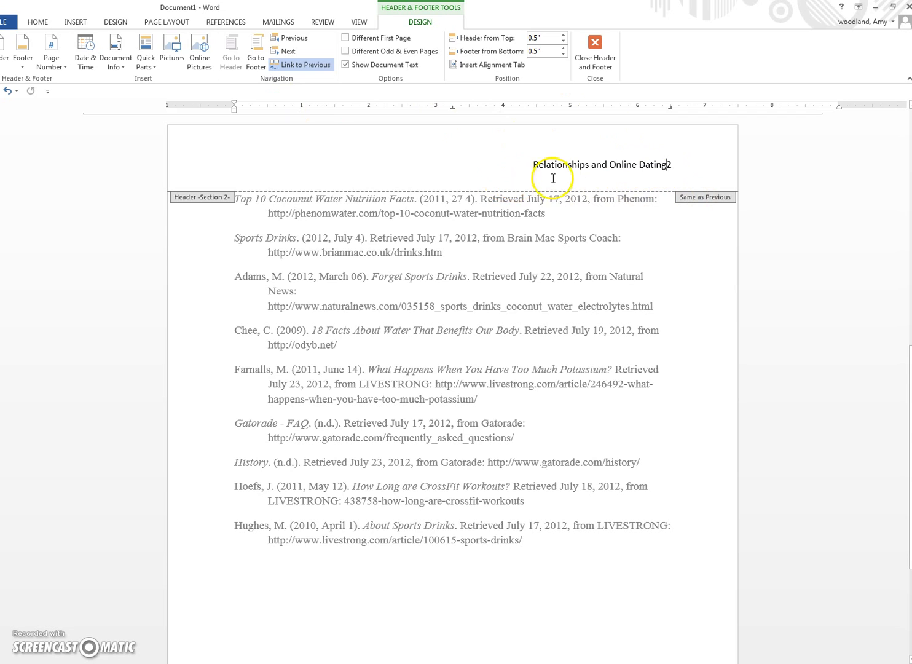
key(Tab)
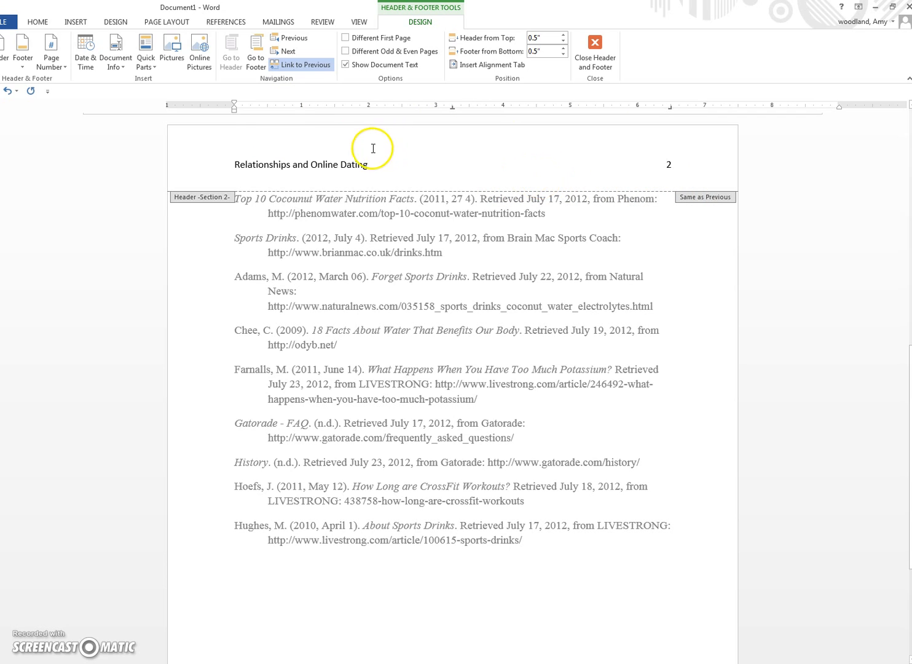
drag(235, 103, 234, 103)
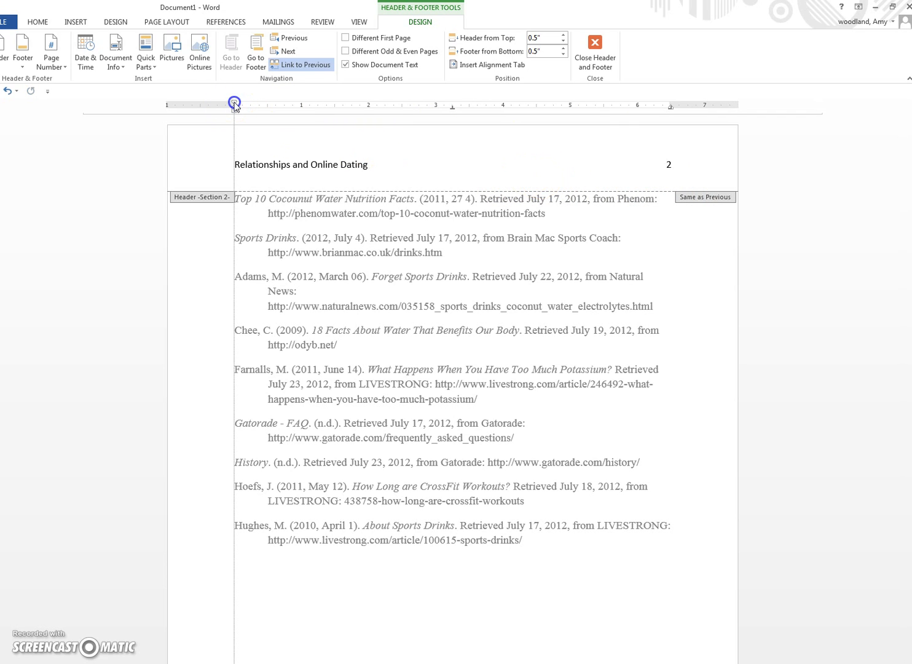
drag(671, 106, 670, 109)
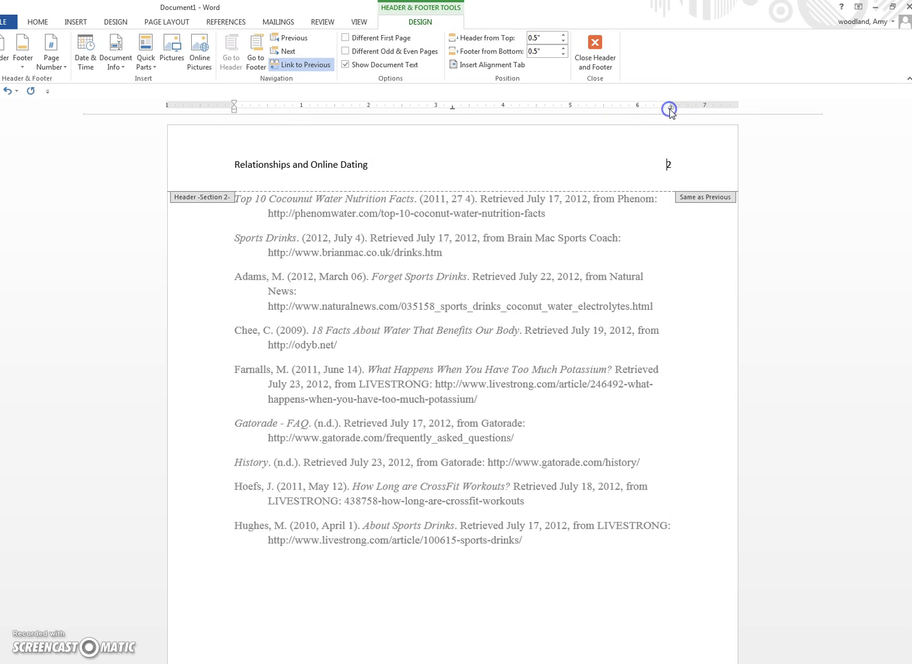
Step: Format the whole header line, title and page number, as 12-point Times New Roman
click(569, 166)
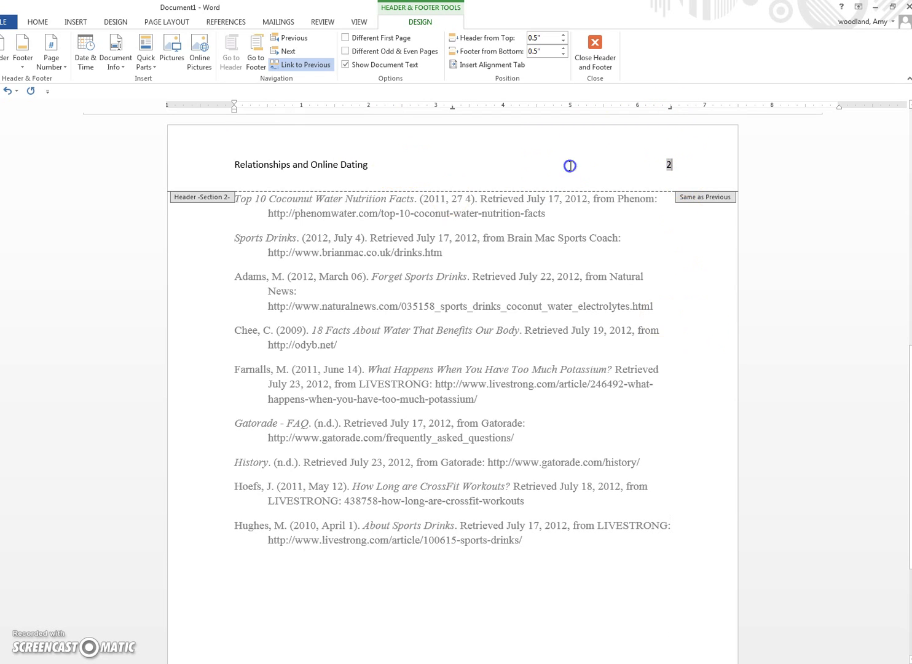
click(225, 164)
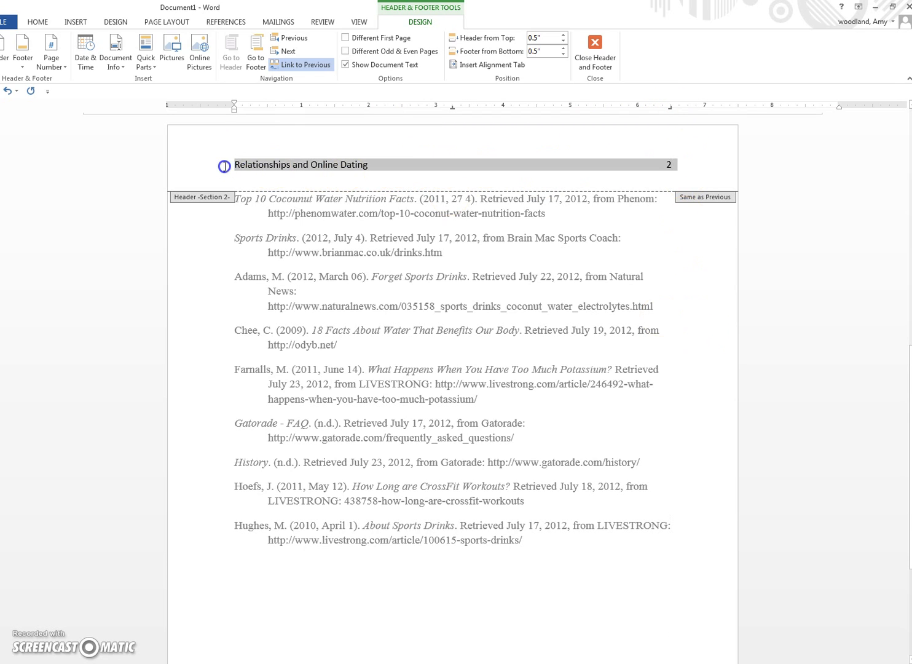
click(35, 24)
click(129, 41)
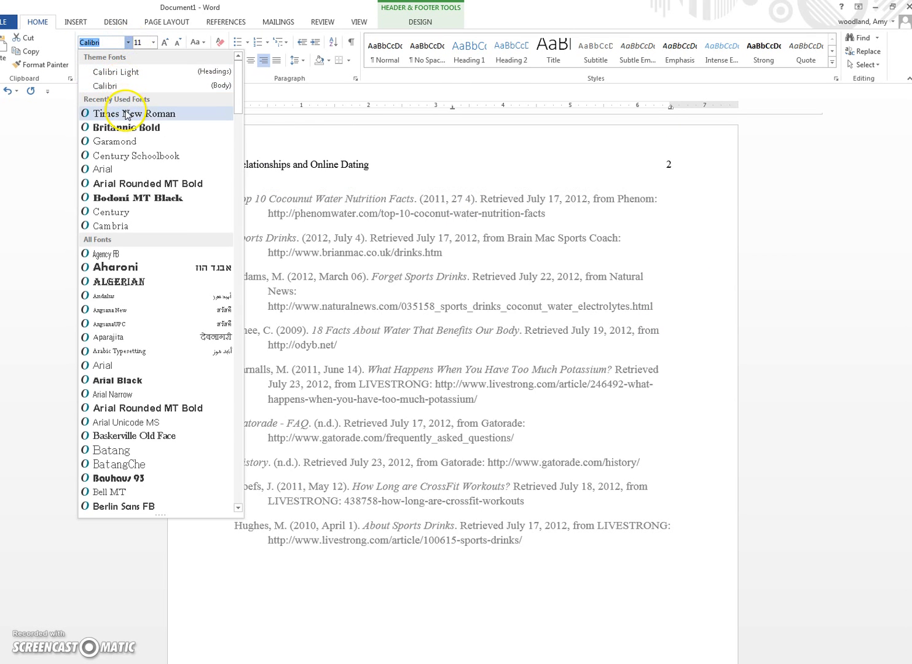
click(126, 114)
click(153, 43)
click(143, 107)
Step: Apply the All caps font effect to the header title "Relationships and Online Dating"
click(352, 163)
click(387, 167)
drag(387, 167, 236, 165)
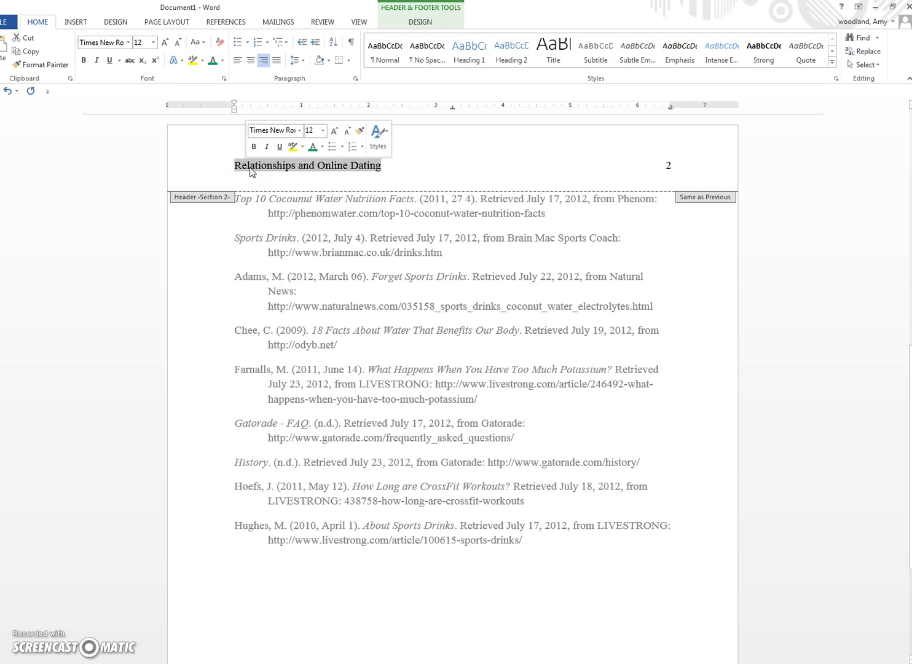
click(224, 79)
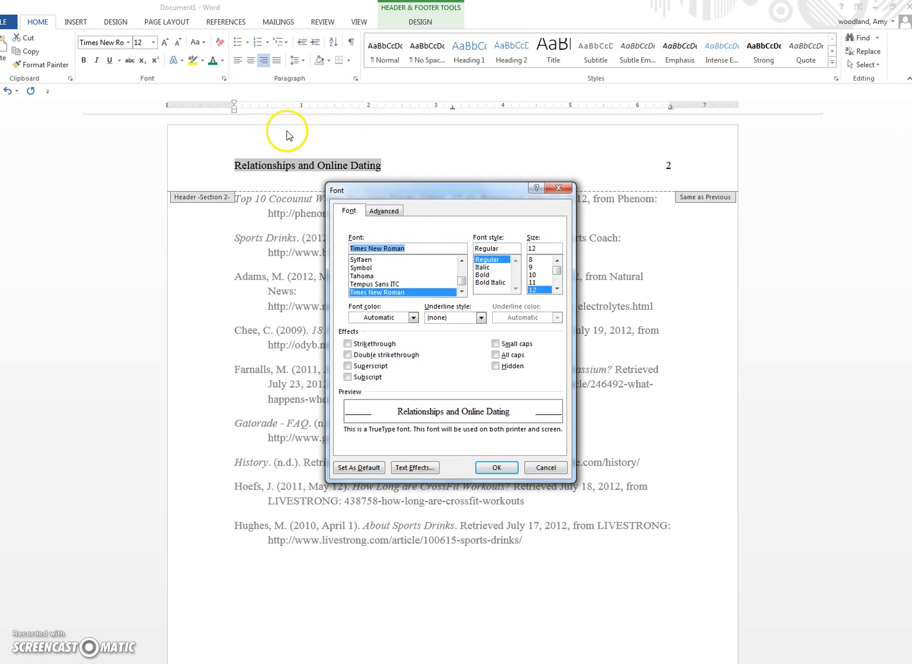
click(497, 355)
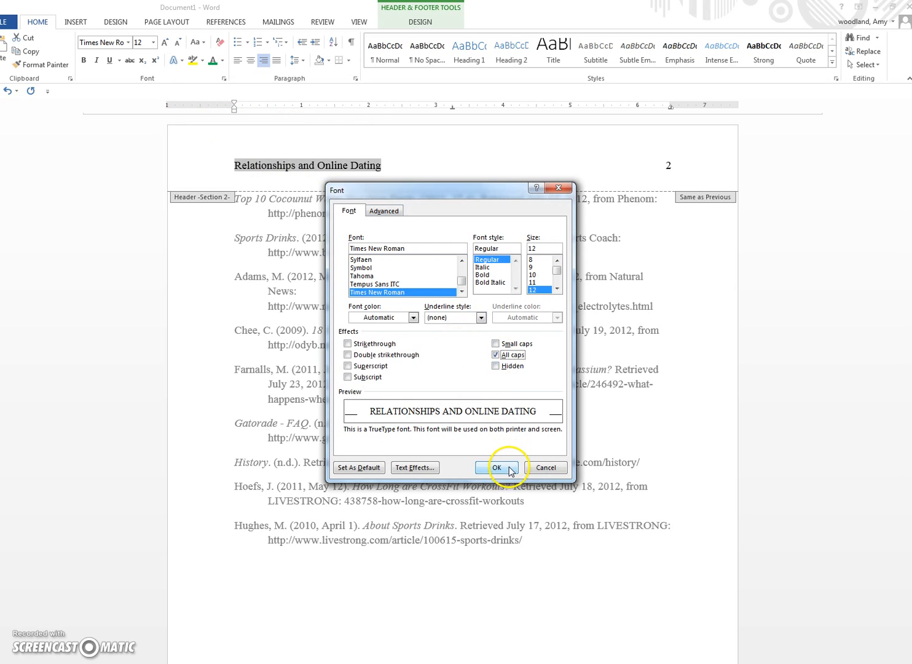
click(511, 466)
click(306, 165)
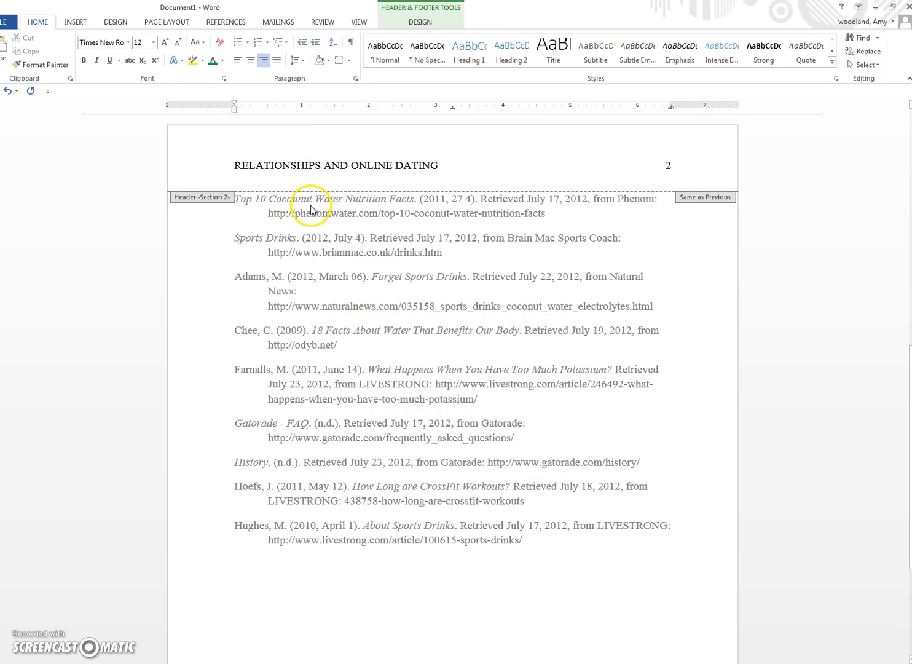
Step: Close the header and place the cursor in the Forget Sports Drinks reference
click(421, 22)
click(593, 49)
click(454, 276)
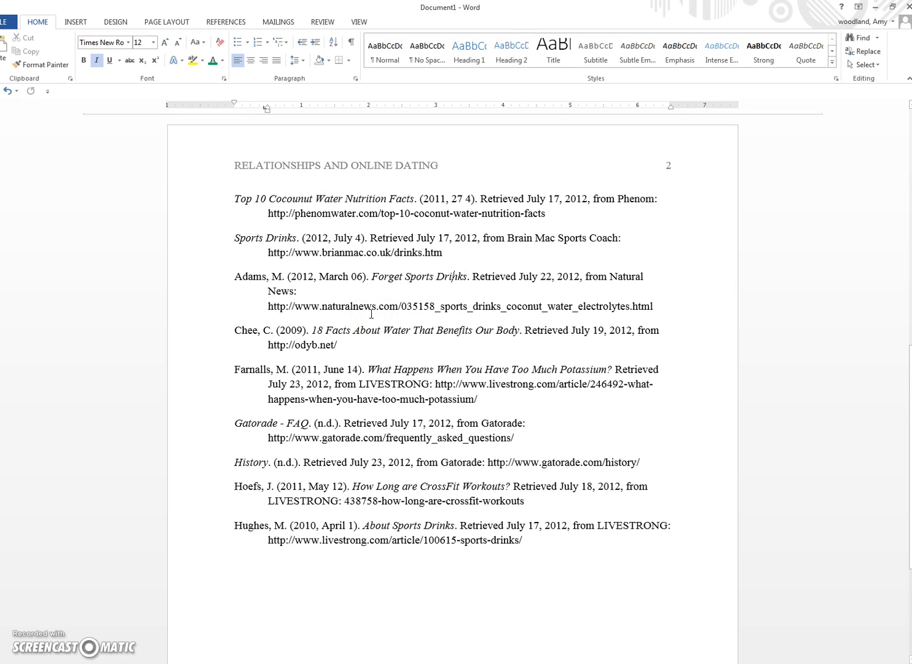